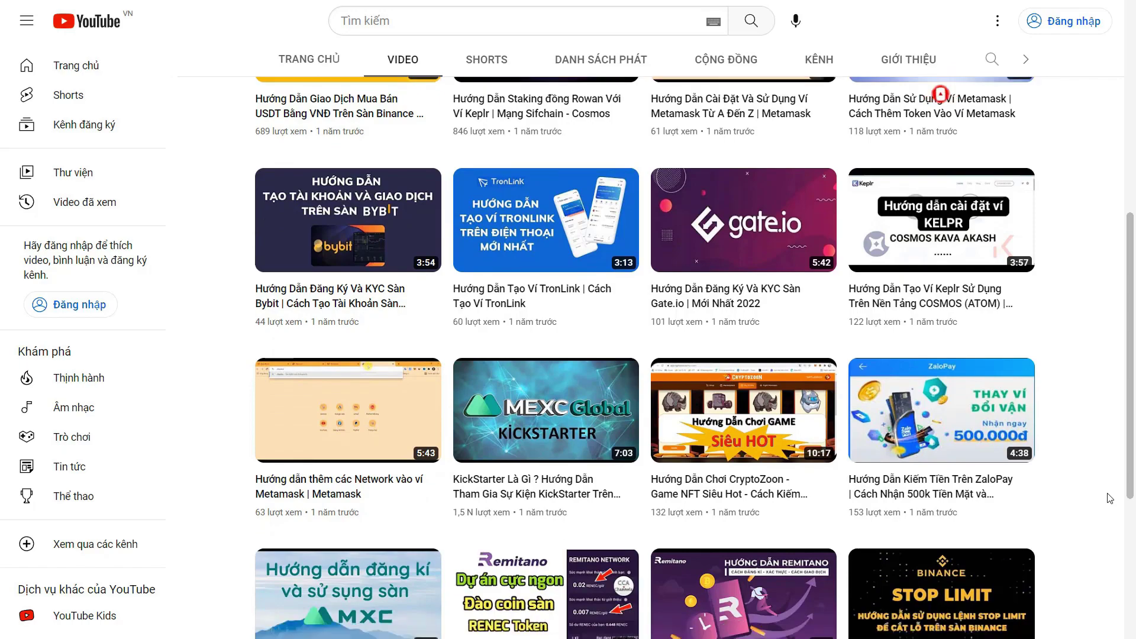
{"action": "scroll", "coordinate": [1109, 499], "scroll_direction": "down", "scroll_amount": 1}
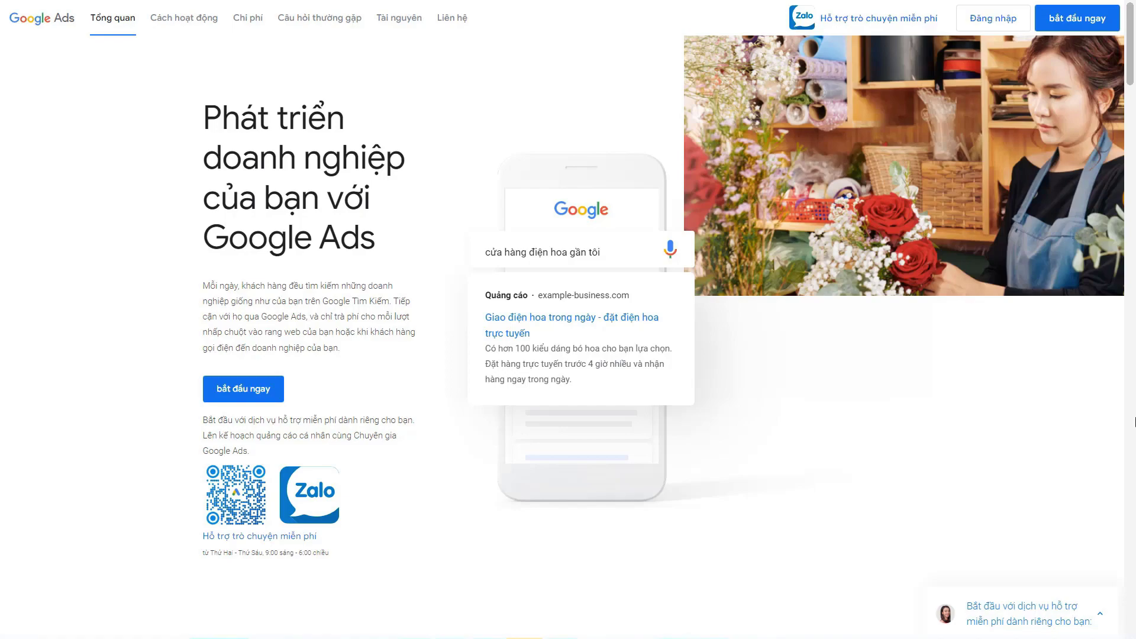
Step: Browse down the Google Ads home page and select its address
{"action": "scroll", "coordinate": [1135, 422], "scroll_direction": "down", "scroll_amount": 4}
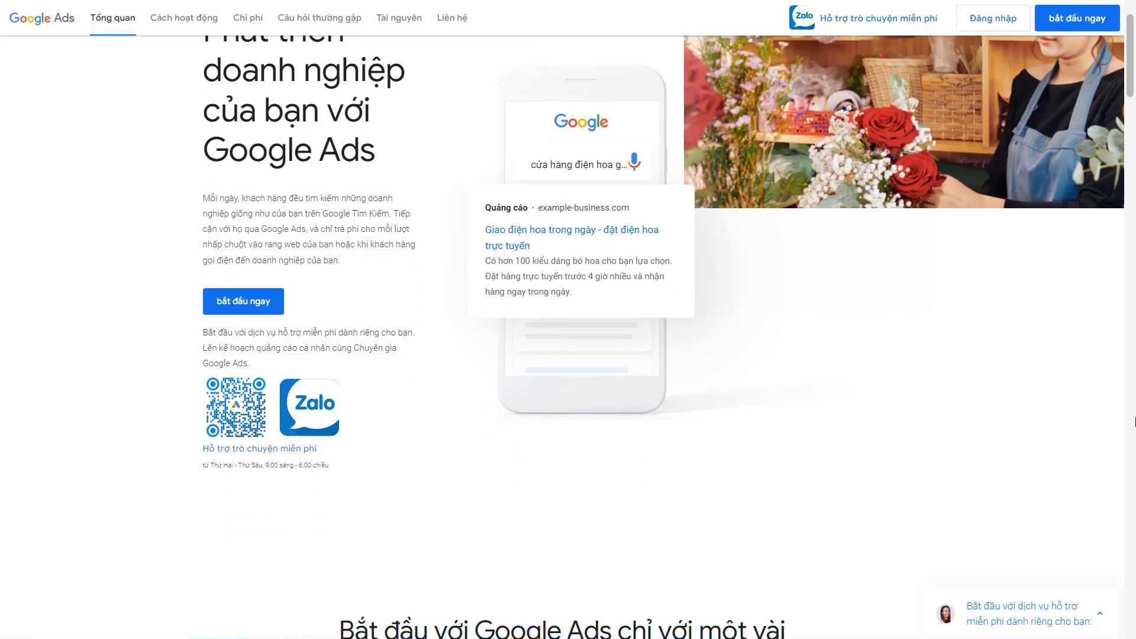
{"action": "scroll", "coordinate": [1135, 421], "scroll_direction": "down", "scroll_amount": 3}
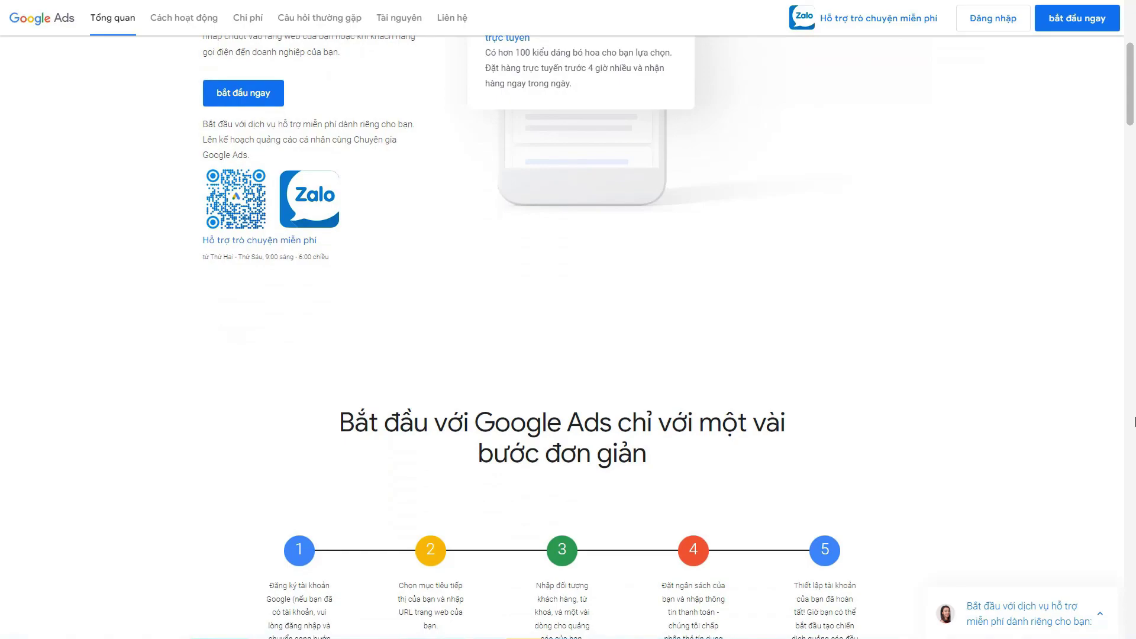
{"action": "scroll", "coordinate": [1135, 421], "scroll_direction": "down", "scroll_amount": 1}
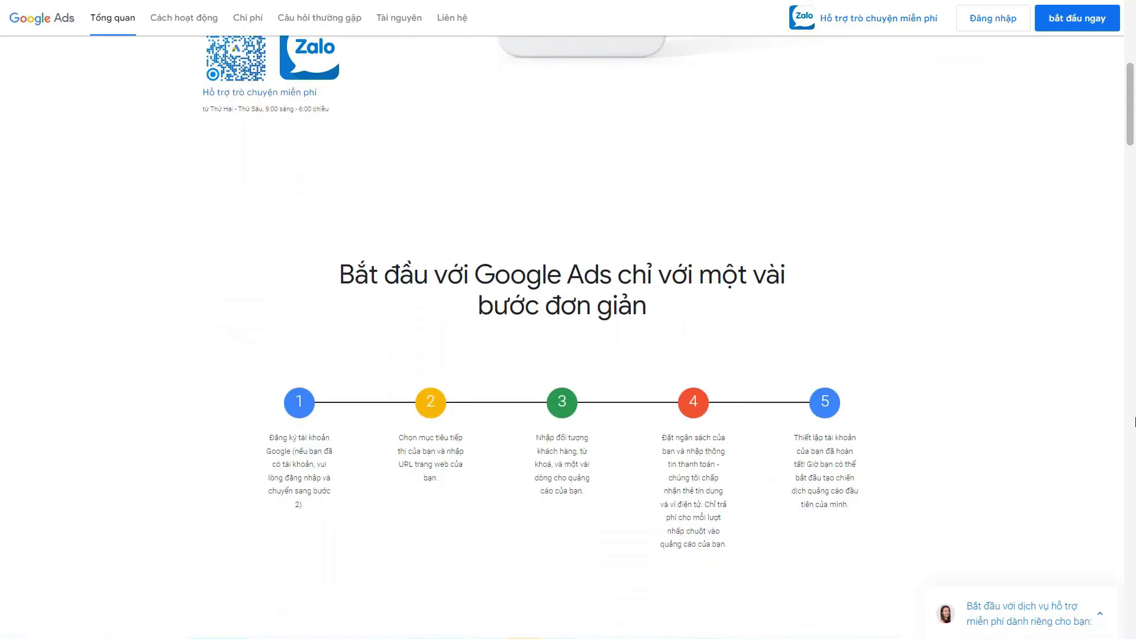
{"action": "scroll", "coordinate": [1135, 421], "scroll_direction": "down", "scroll_amount": 1}
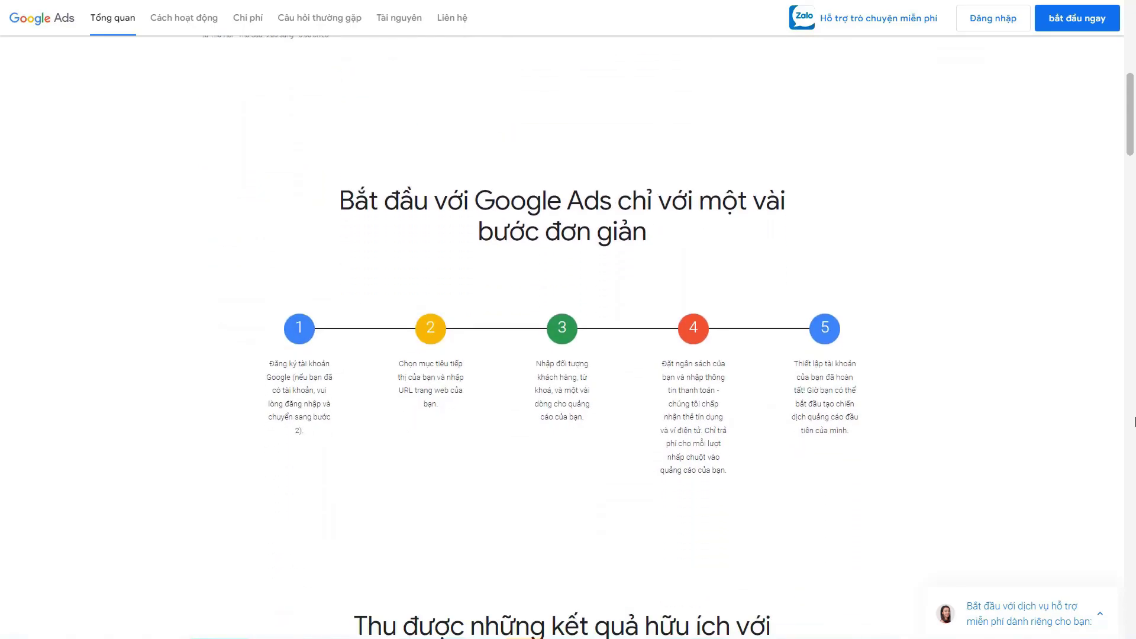
{"action": "scroll", "coordinate": [1135, 422], "scroll_direction": "down", "scroll_amount": 2}
{"action": "scroll", "coordinate": [1135, 422], "scroll_direction": "down", "scroll_amount": 1}
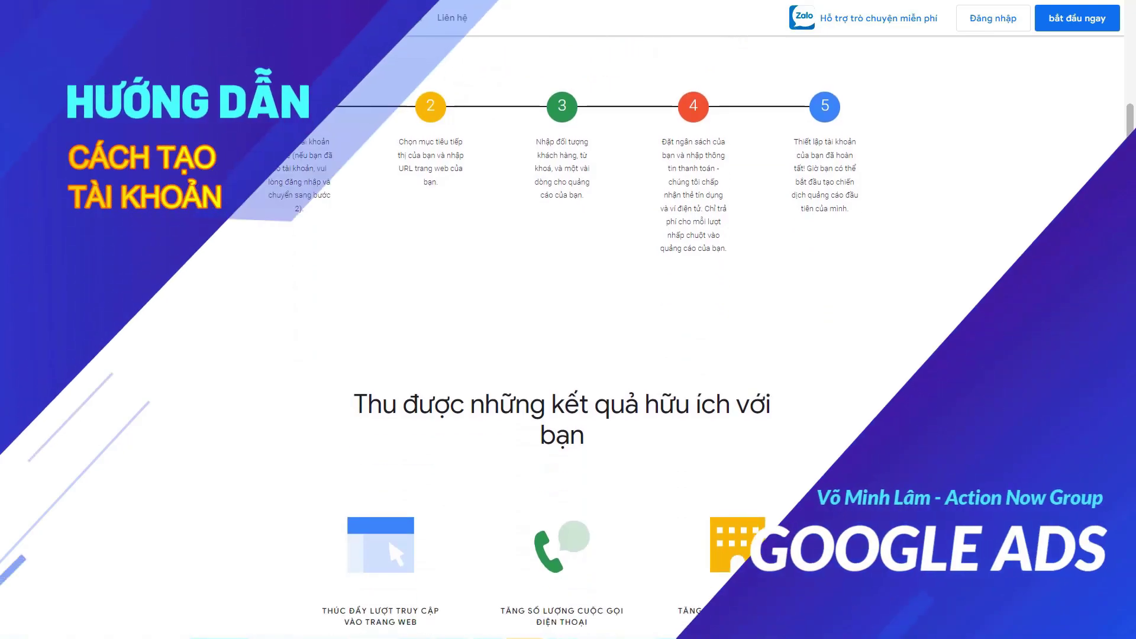
{"action": "scroll", "coordinate": [568, 319], "scroll_direction": "down", "scroll_amount": 3}
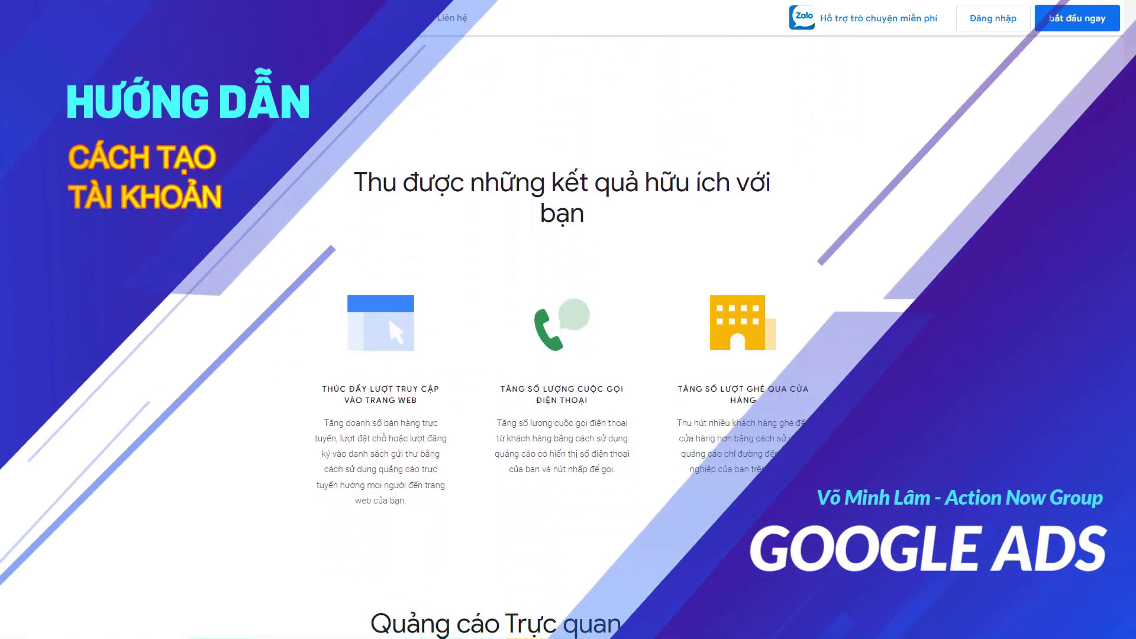
{"action": "scroll", "coordinate": [568, 320], "scroll_direction": "down", "scroll_amount": 1}
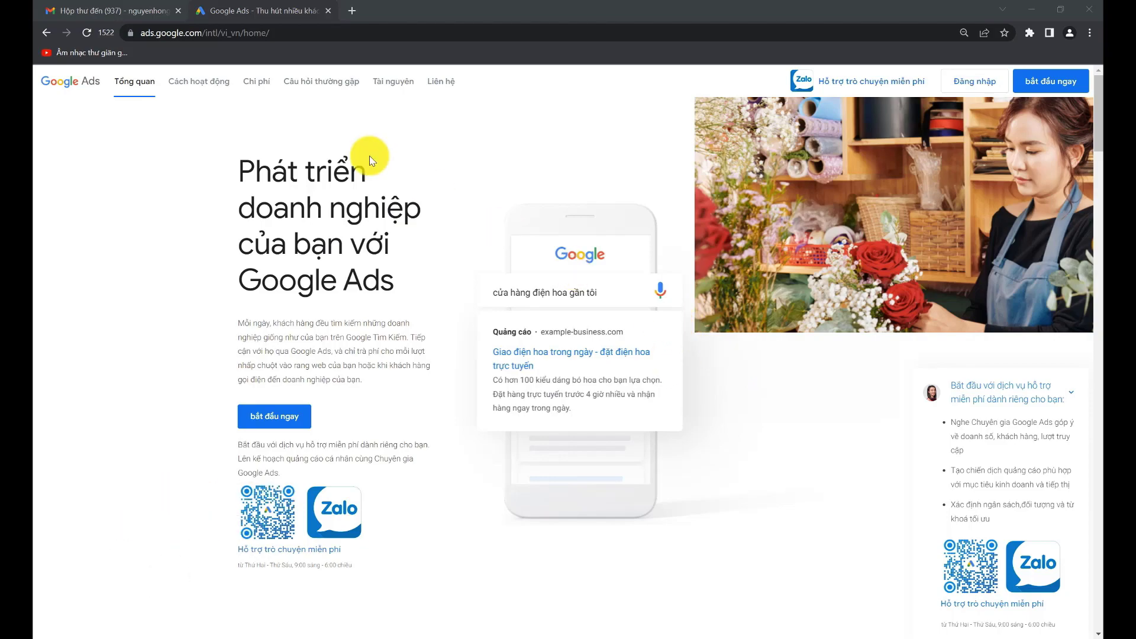
{"action": "left_click", "coordinate": [274, 33]}
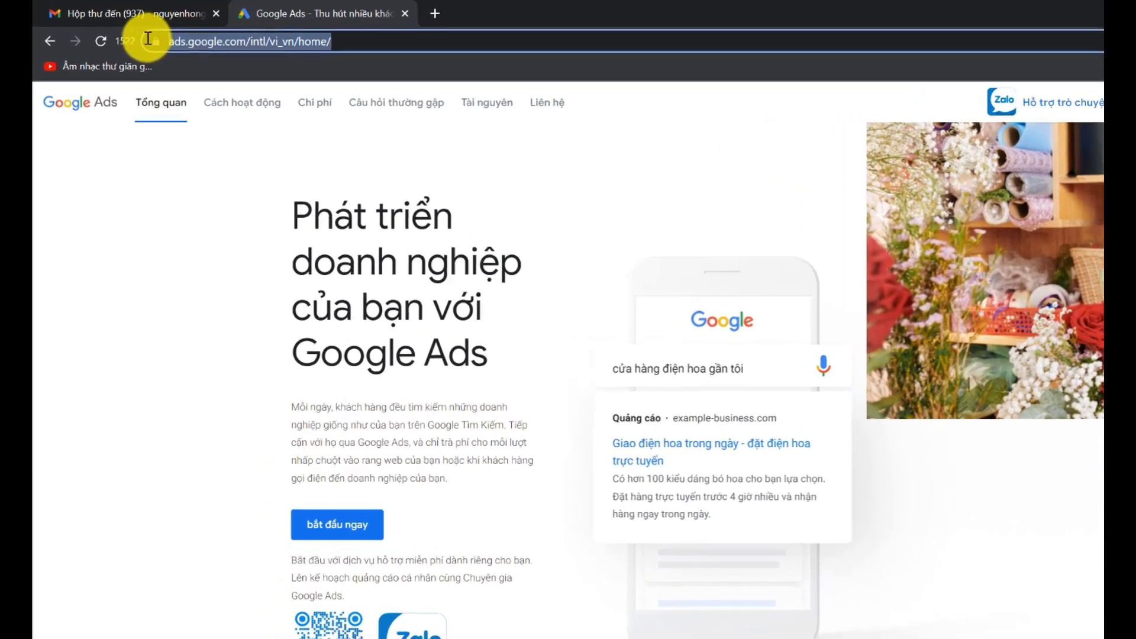
{"action": "left_click", "coordinate": [566, 186]}
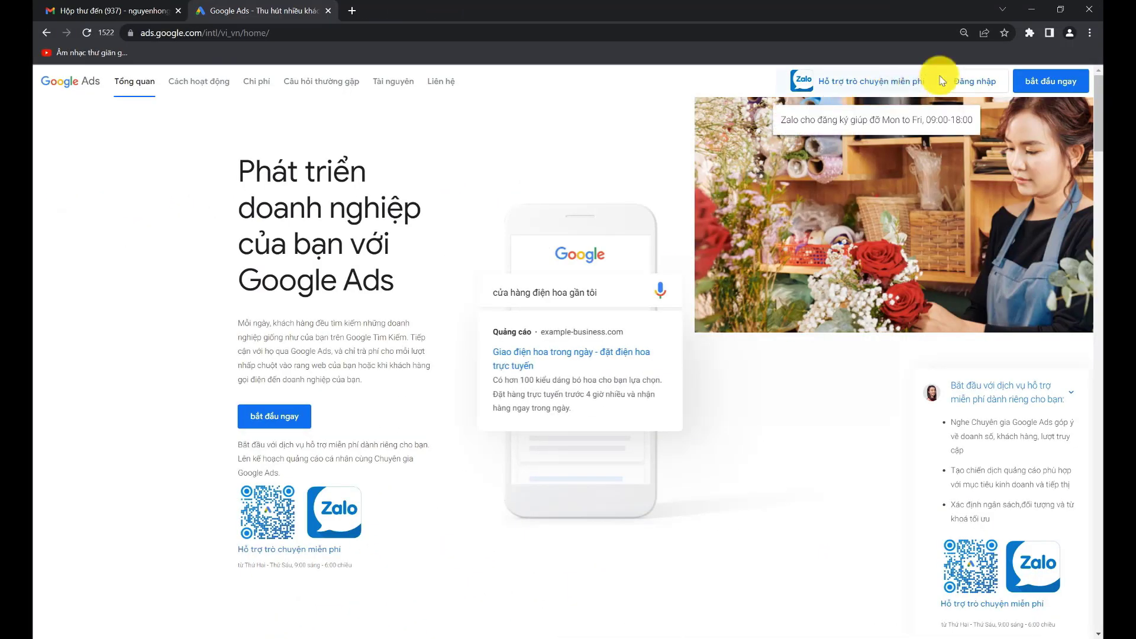
Step: Start a Google Ads account in expert mode, skipping campaign creation
{"action": "left_click", "coordinate": [1057, 86]}
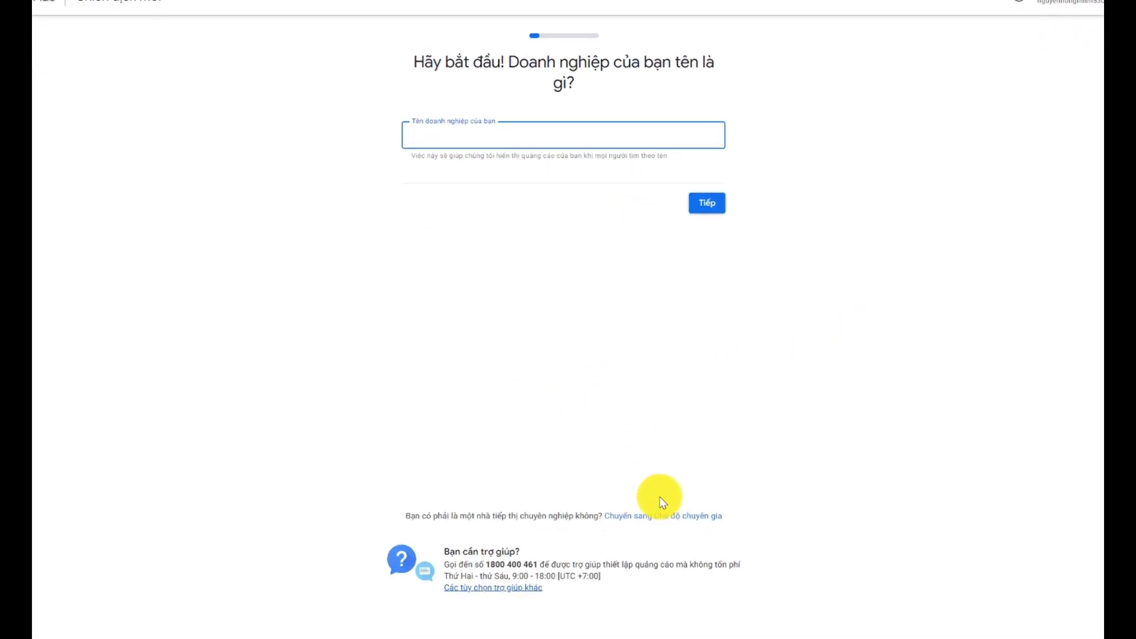
{"action": "left_click", "coordinate": [667, 500]}
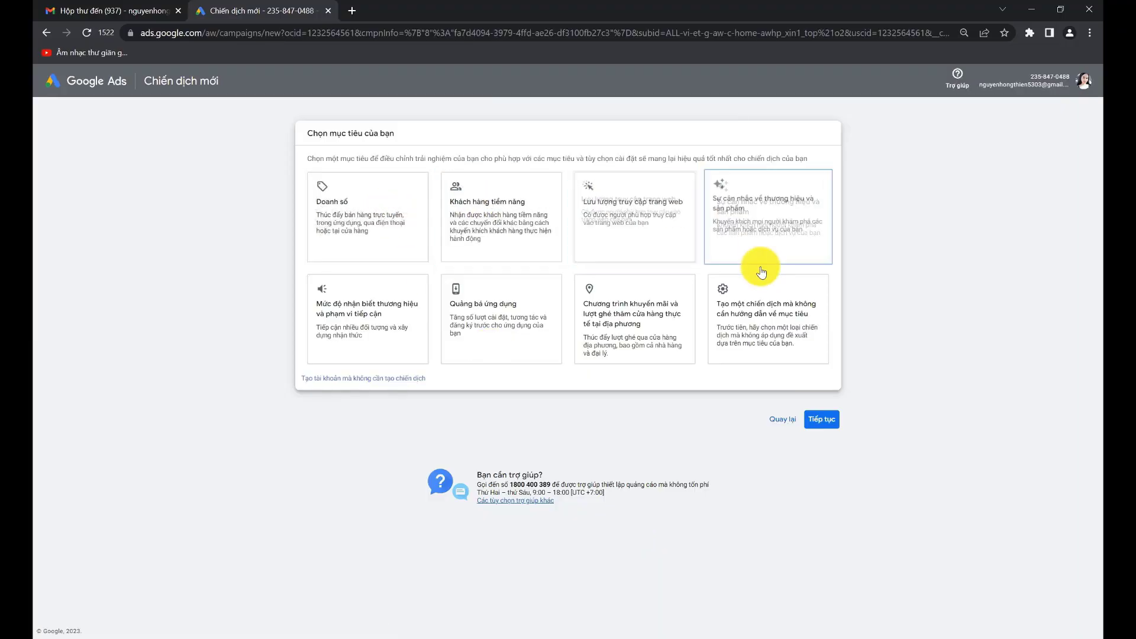
{"action": "left_click", "coordinate": [733, 332]}
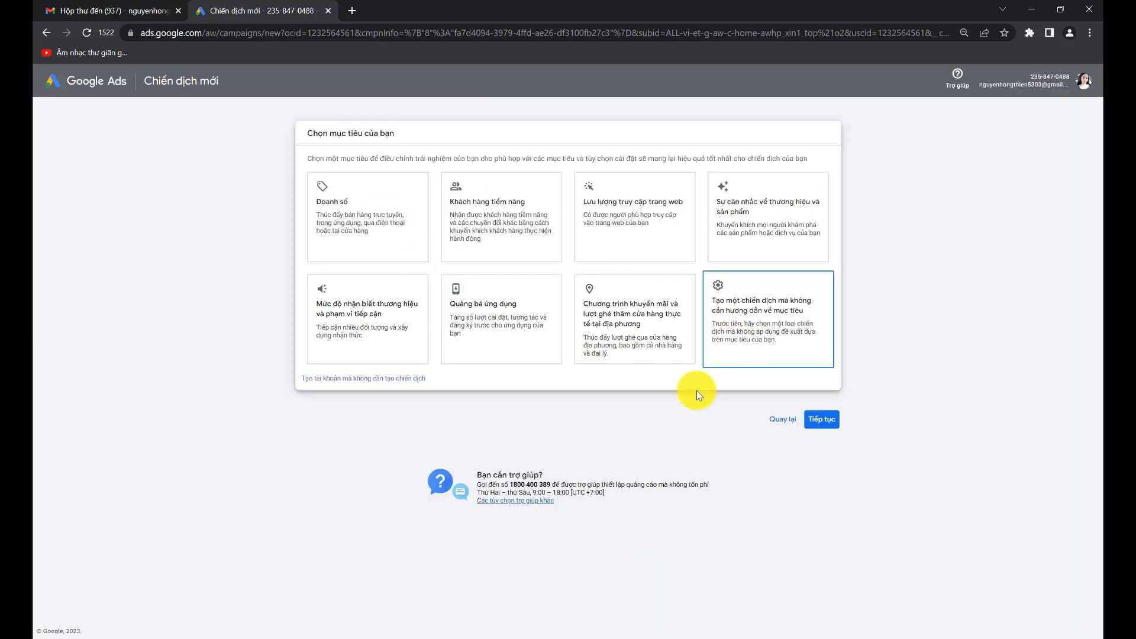
{"action": "left_click", "coordinate": [352, 382]}
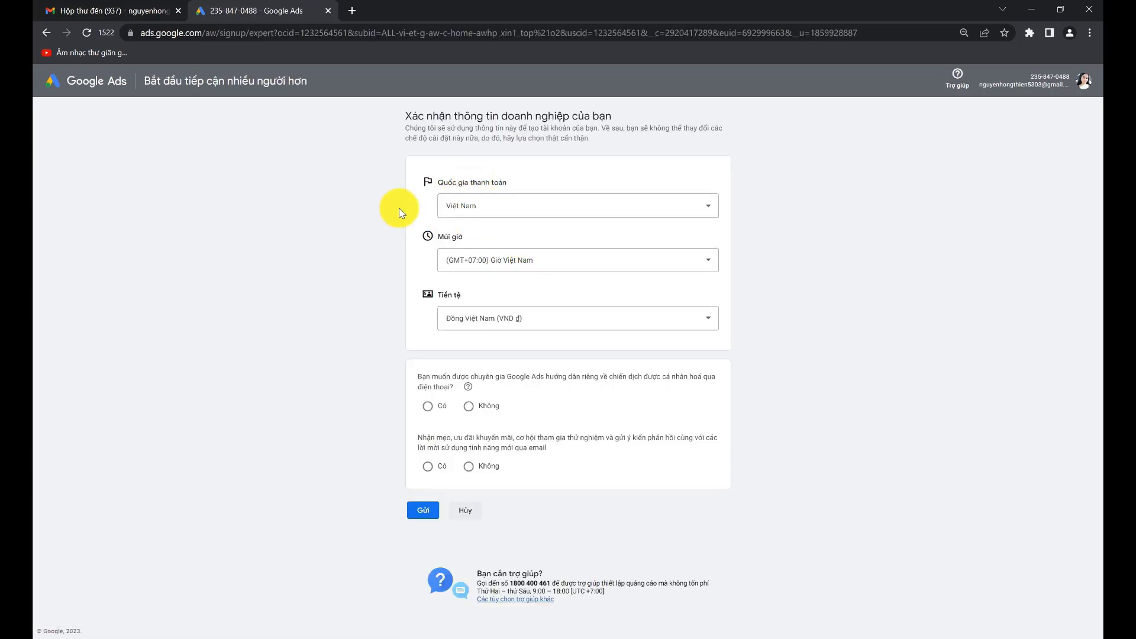
Step: Keep Việt Nam billing country, decline phone guidance, accept email tips, and submit the business info
{"action": "left_click", "coordinate": [491, 208]}
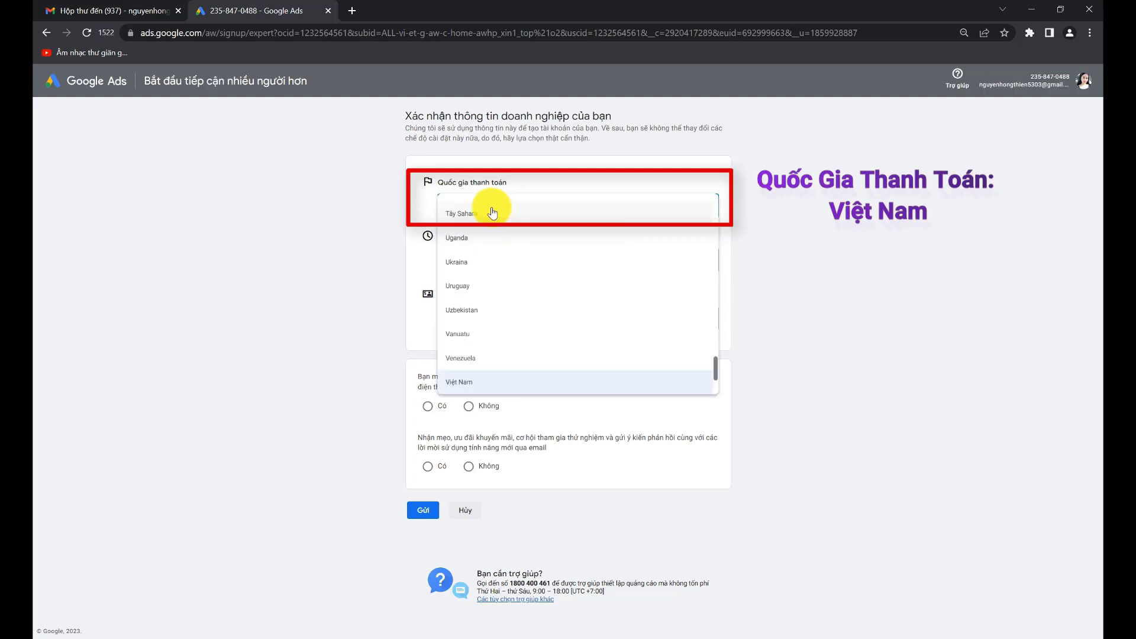
{"action": "left_click", "coordinate": [814, 240]}
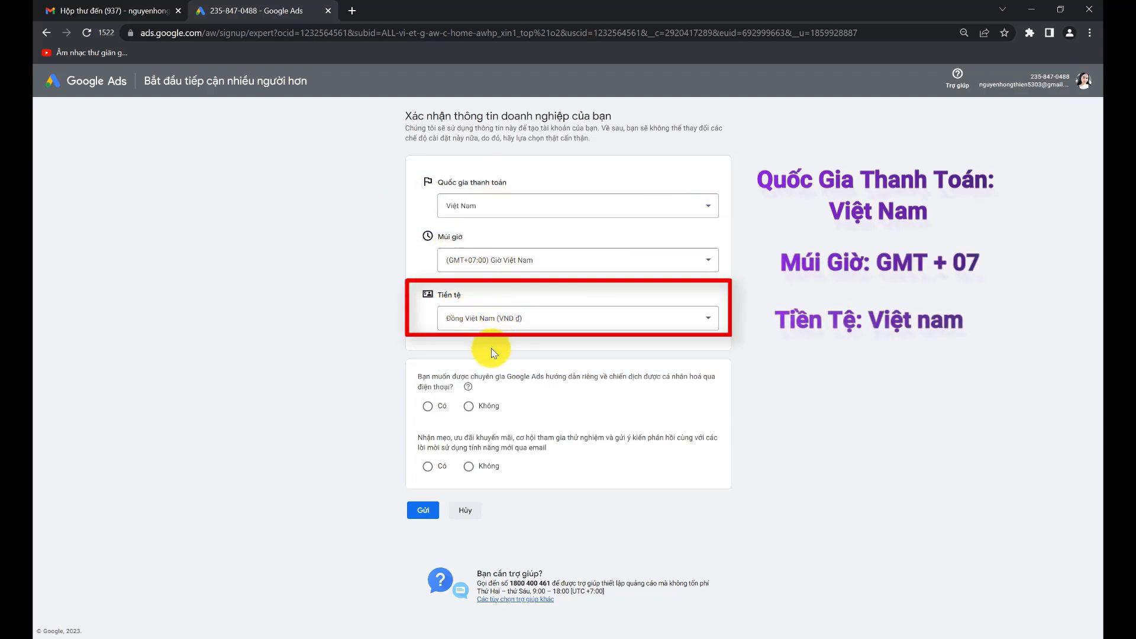
{"action": "left_click", "coordinate": [428, 407]}
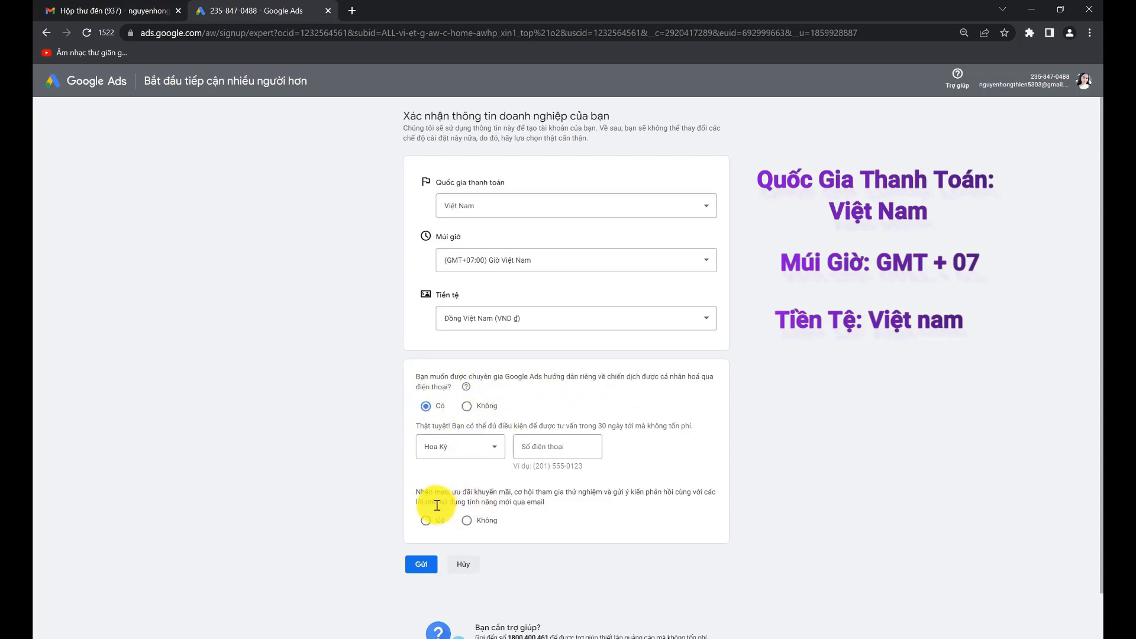
{"action": "left_click", "coordinate": [425, 525]}
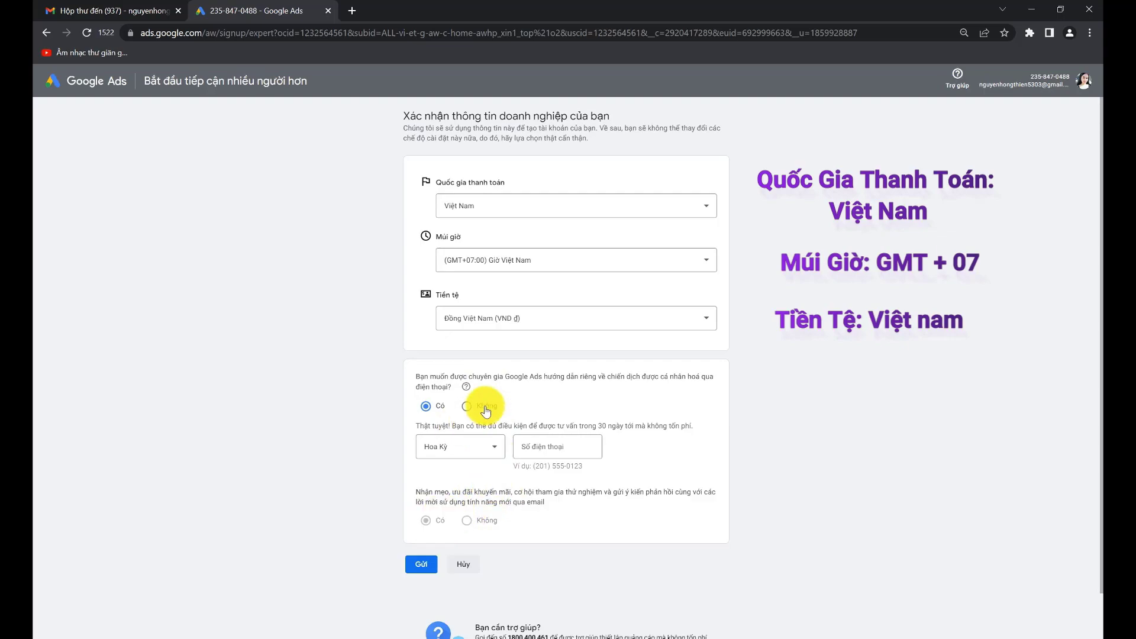
{"action": "left_click", "coordinate": [467, 406]}
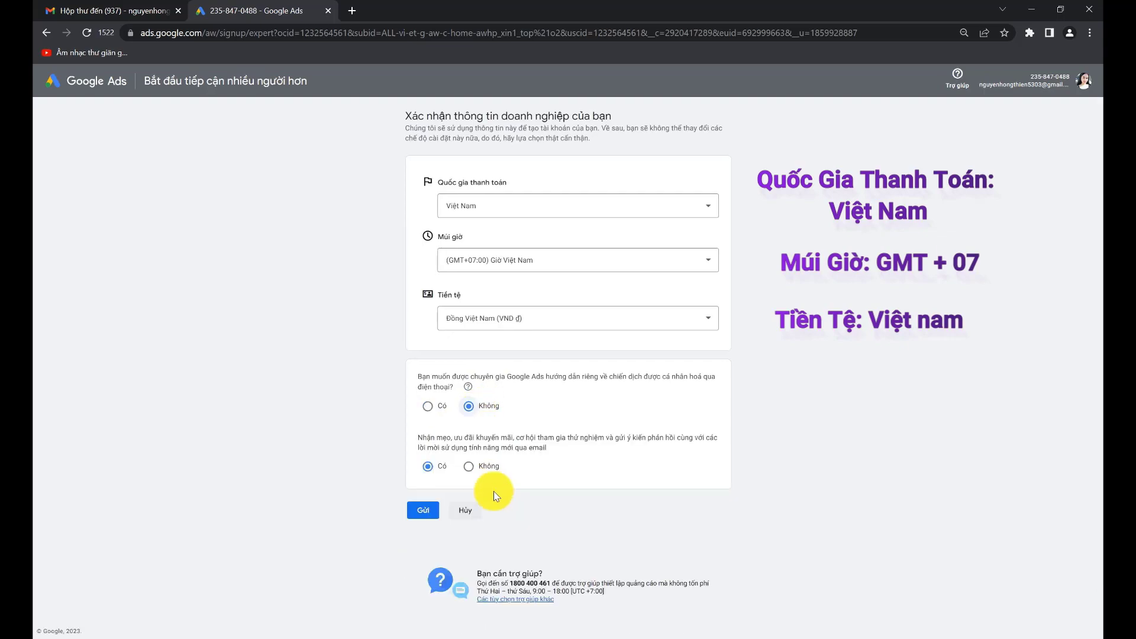
{"action": "left_click", "coordinate": [423, 509]}
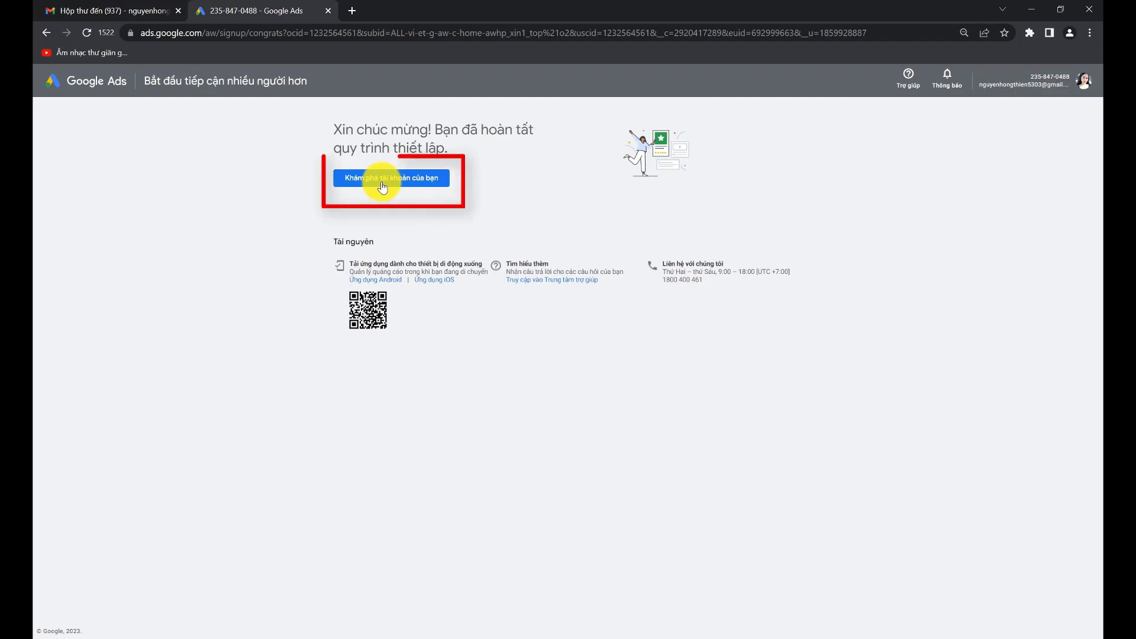
Step: Open the new account's overview, then its billing information under Tools and settings
{"action": "left_click", "coordinate": [382, 180]}
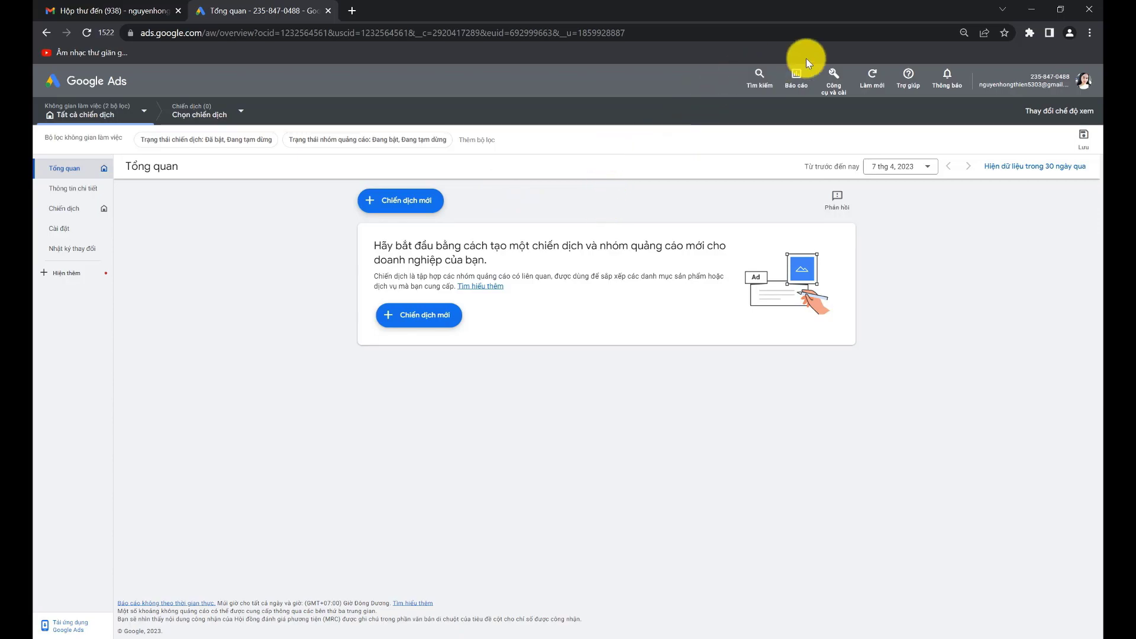
{"action": "left_click", "coordinate": [835, 81]}
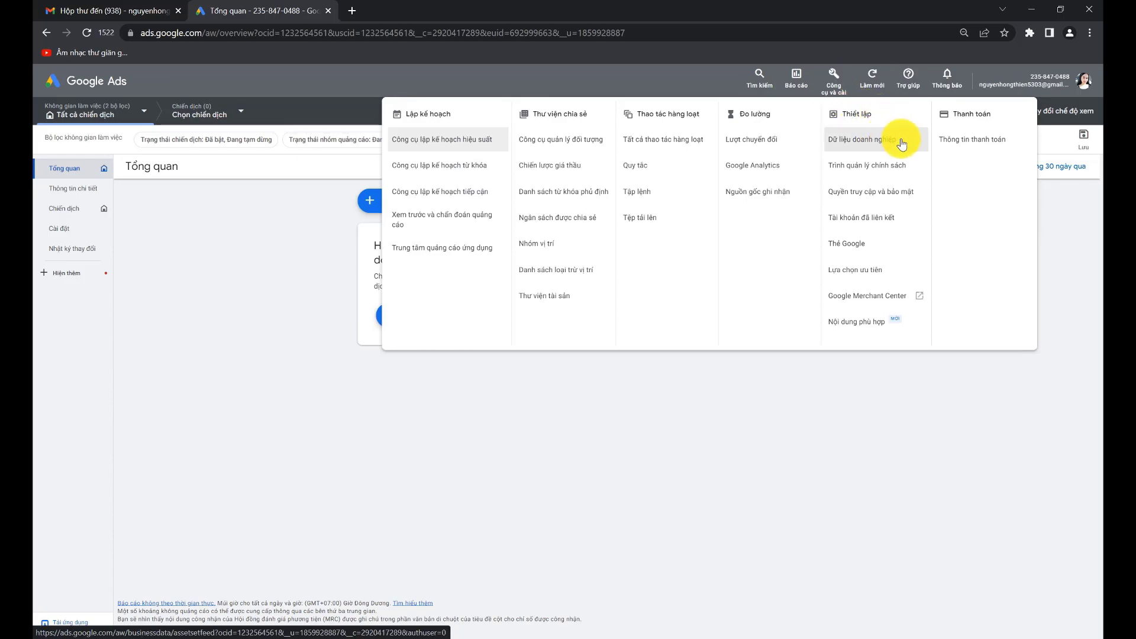
{"action": "left_click", "coordinate": [958, 145]}
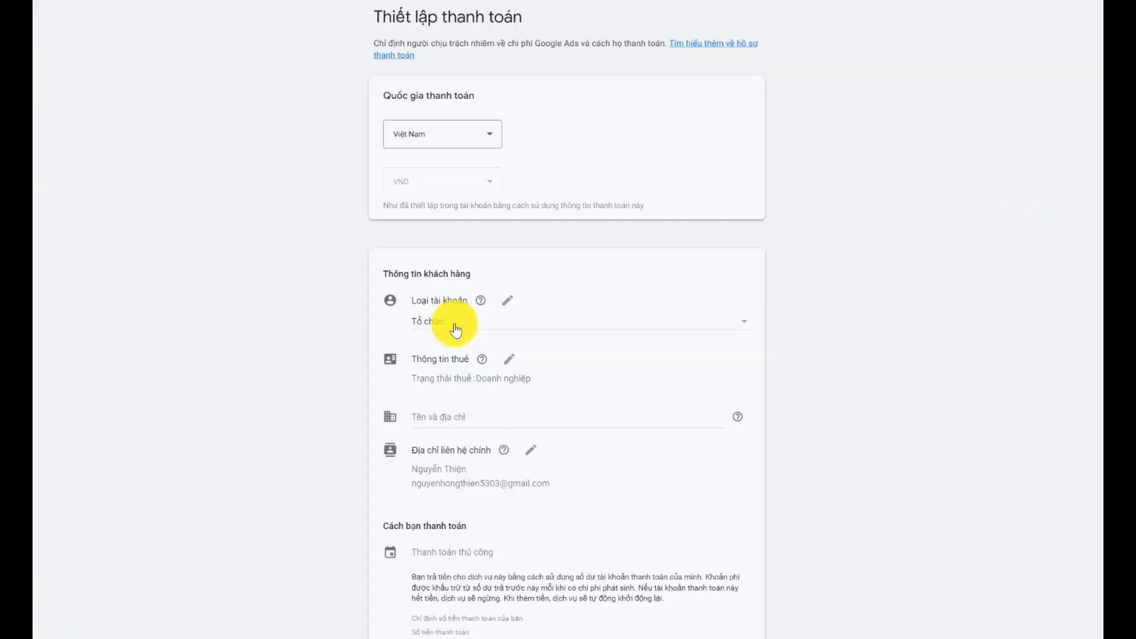
{"action": "left_click", "coordinate": [455, 330]}
{"action": "left_click", "coordinate": [453, 303]}
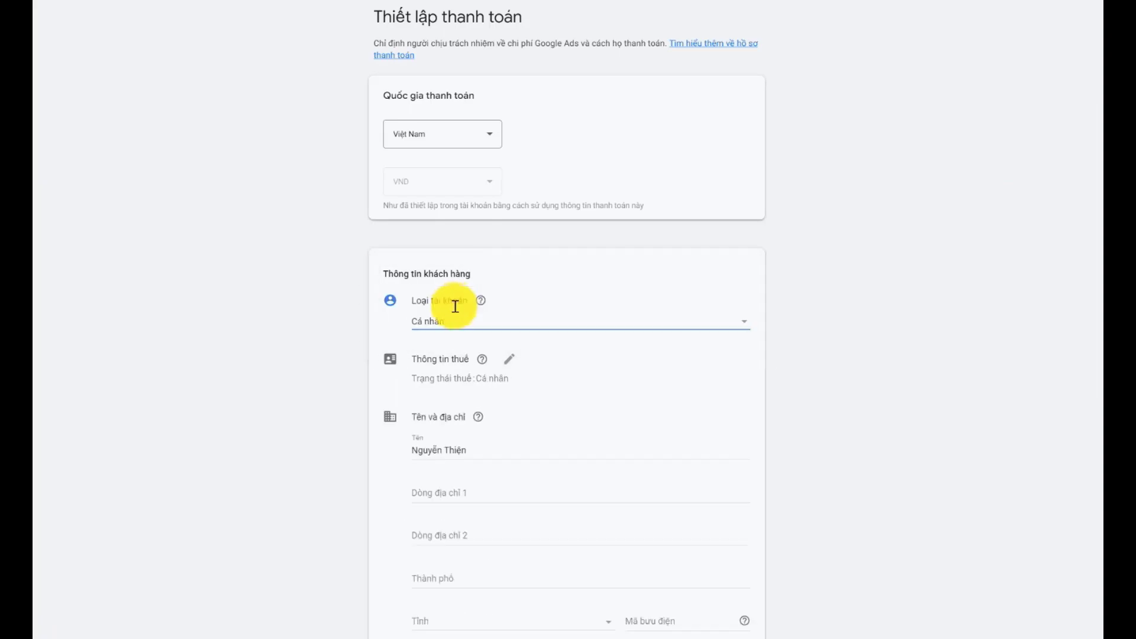
{"action": "scroll", "coordinate": [468, 320], "scroll_direction": "down", "scroll_amount": 3}
{"action": "left_click_drag", "start_coordinate": [468, 302], "coordinate": [398, 301]}
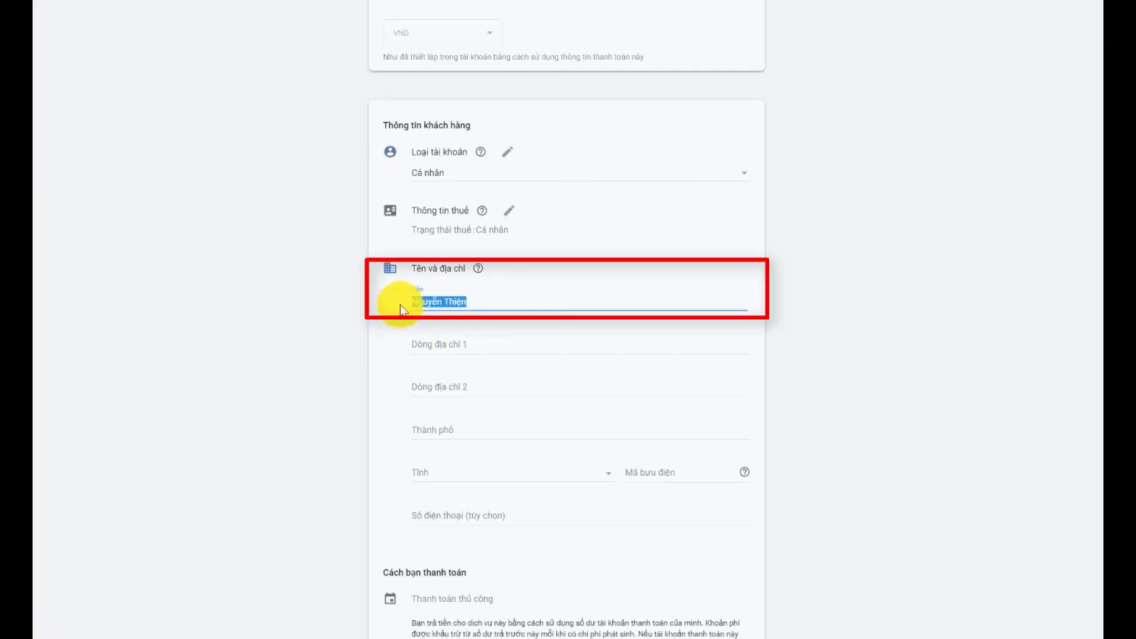
{"action": "type", "text": "Nguyen Van A"}
{"action": "scroll", "coordinate": [400, 305], "scroll_direction": "down", "scroll_amount": 1}
{"action": "scroll", "coordinate": [484, 296], "scroll_direction": "down", "scroll_amount": 5}
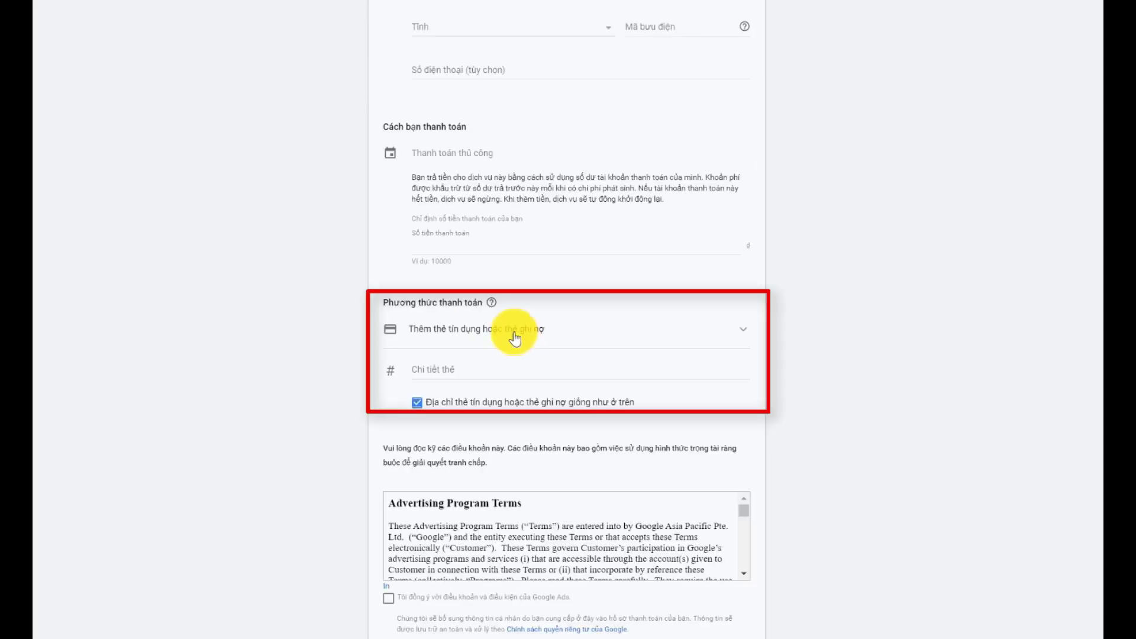
{"action": "left_click", "coordinate": [513, 335]}
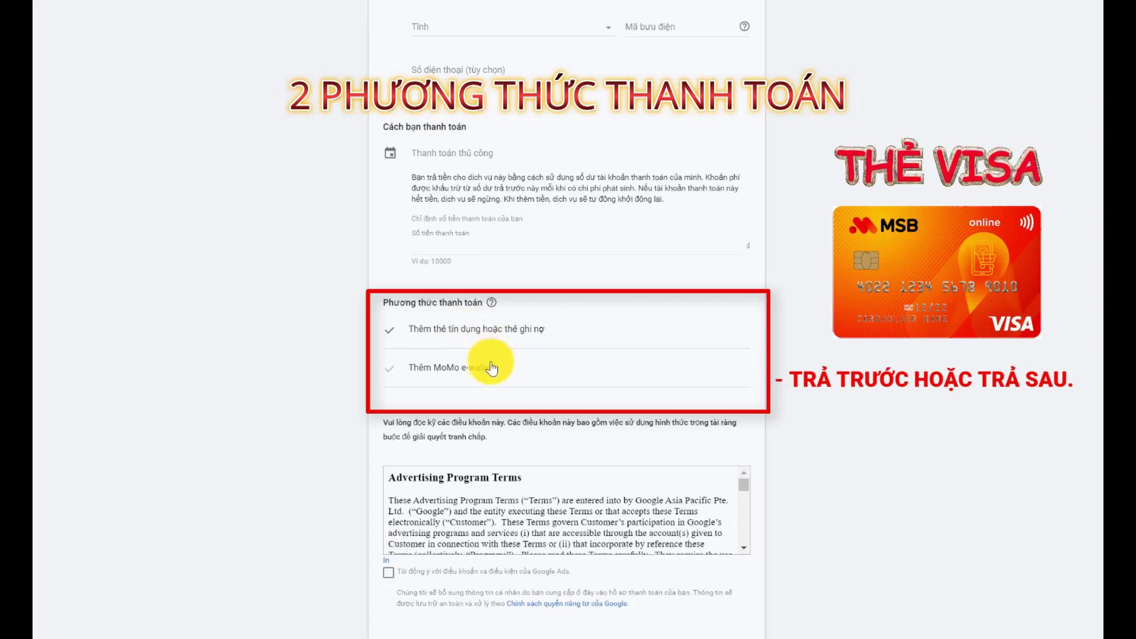
{"action": "scroll", "coordinate": [622, 379], "scroll_direction": "up", "scroll_amount": 1}
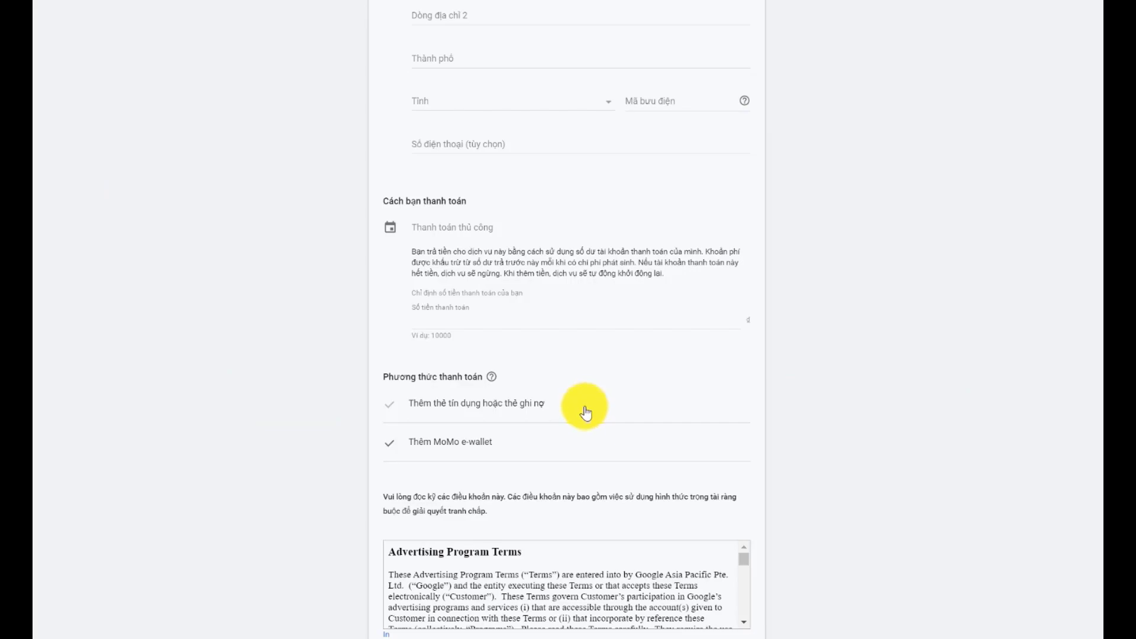
{"action": "scroll", "coordinate": [585, 412], "scroll_direction": "up", "scroll_amount": 3}
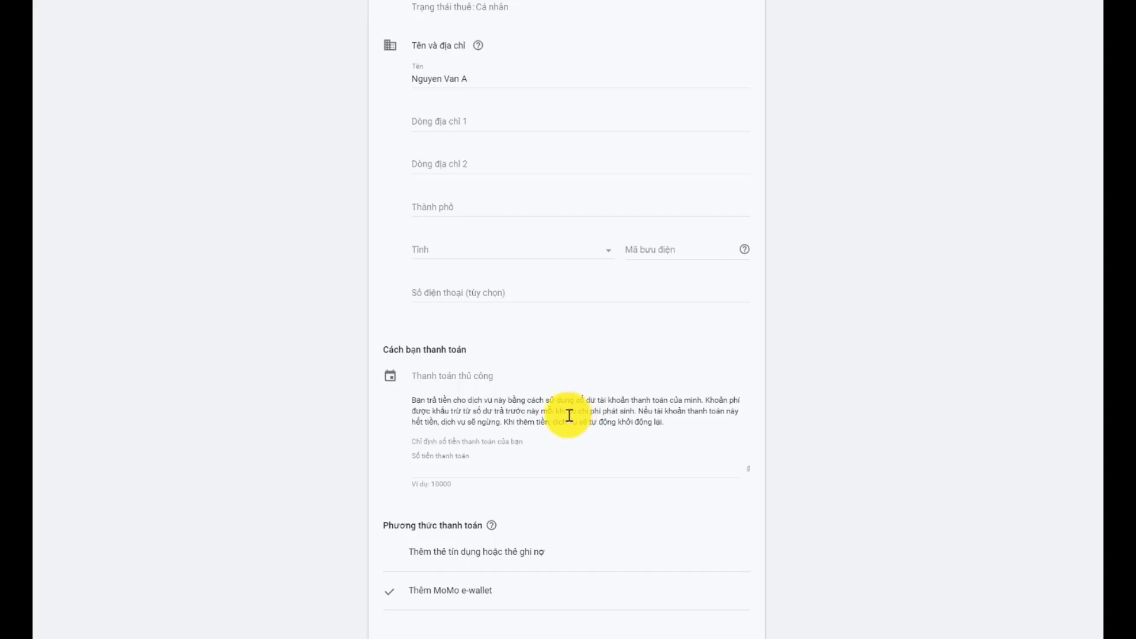
Step: Paste the street address into Dòng địa chỉ 1 and fill in the city
{"action": "left_click", "coordinate": [442, 113]}
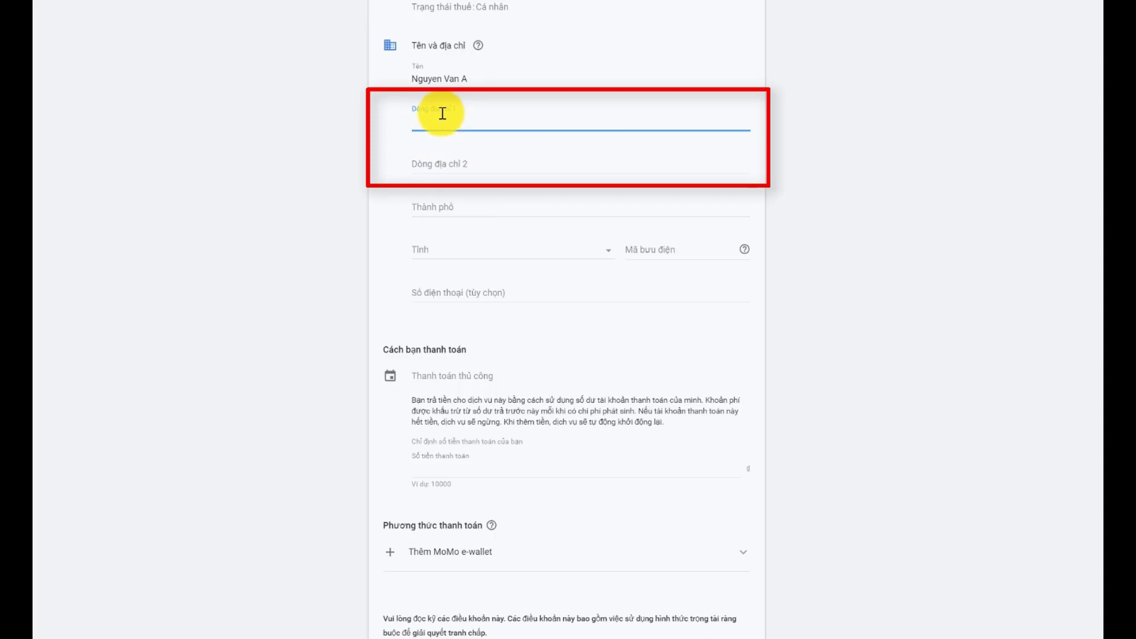
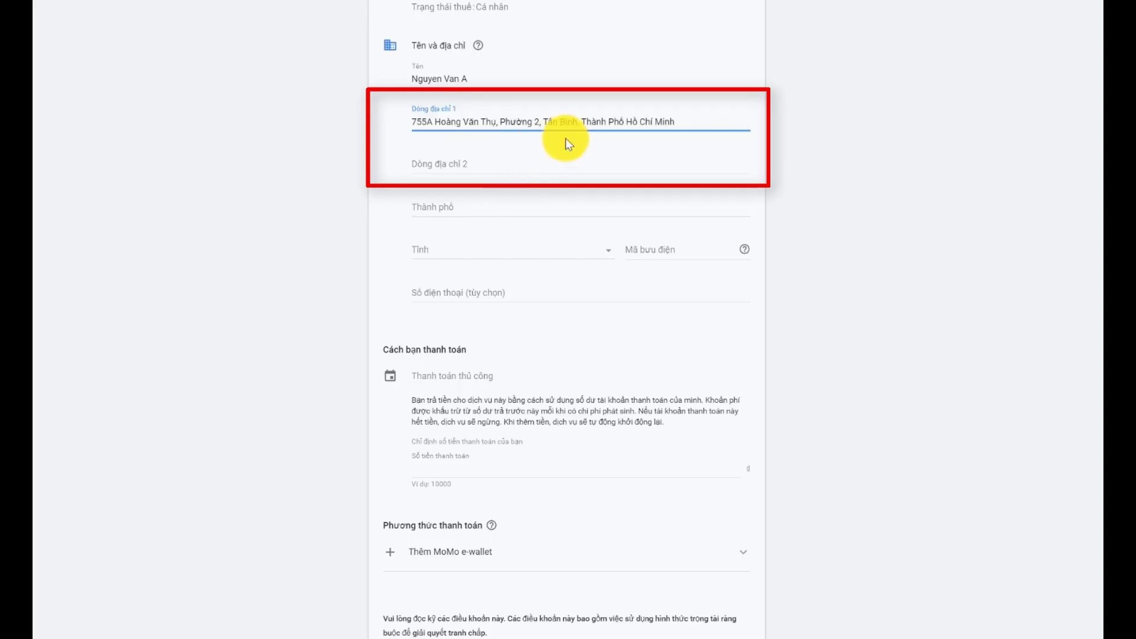
{"action": "left_click", "coordinate": [484, 212]}
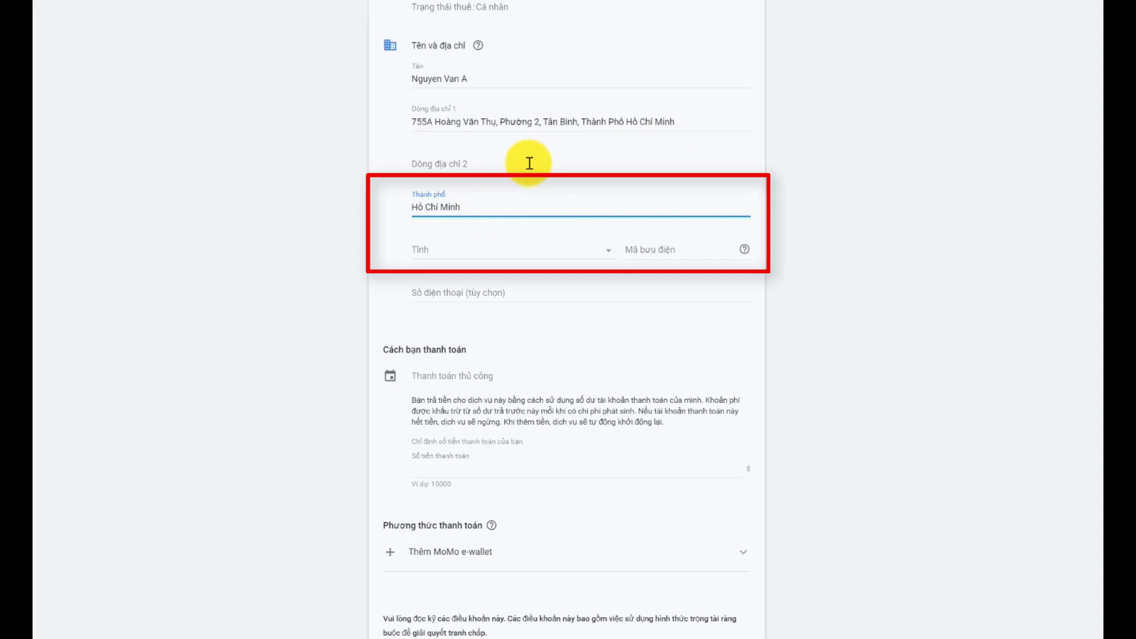
Step: Set the province to Thành phố Hồ Chí Minh and the postal code to 700000
{"action": "left_click", "coordinate": [464, 253]}
{"action": "scroll", "coordinate": [641, 383], "scroll_direction": "down", "scroll_amount": 5}
{"action": "scroll", "coordinate": [530, 430], "scroll_direction": "down", "scroll_amount": 5}
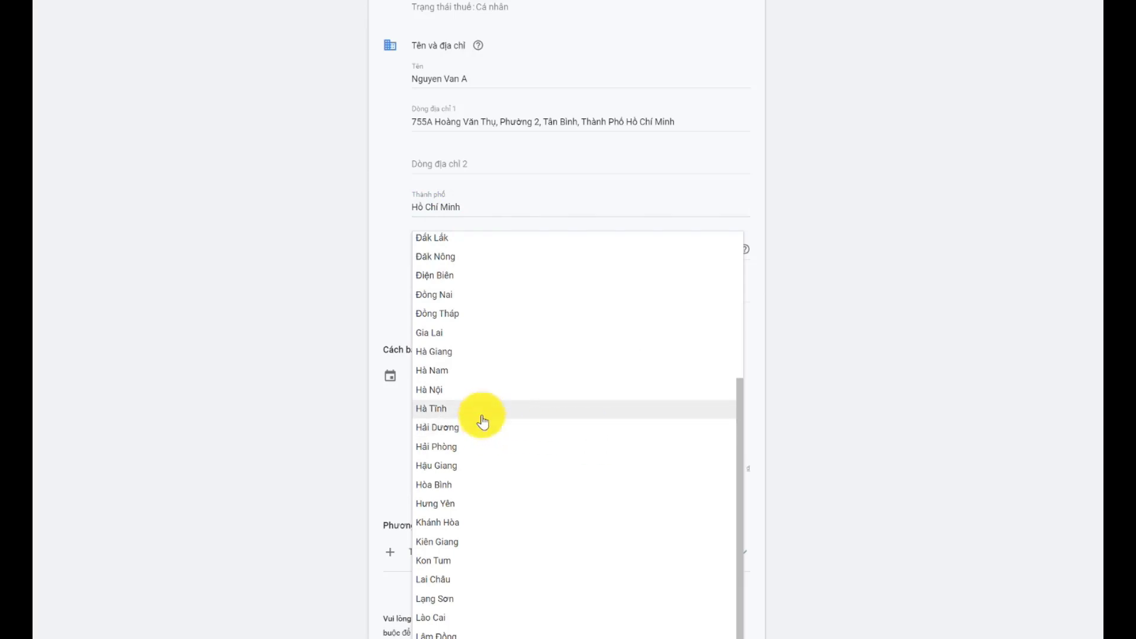
{"action": "left_click", "coordinate": [801, 273]}
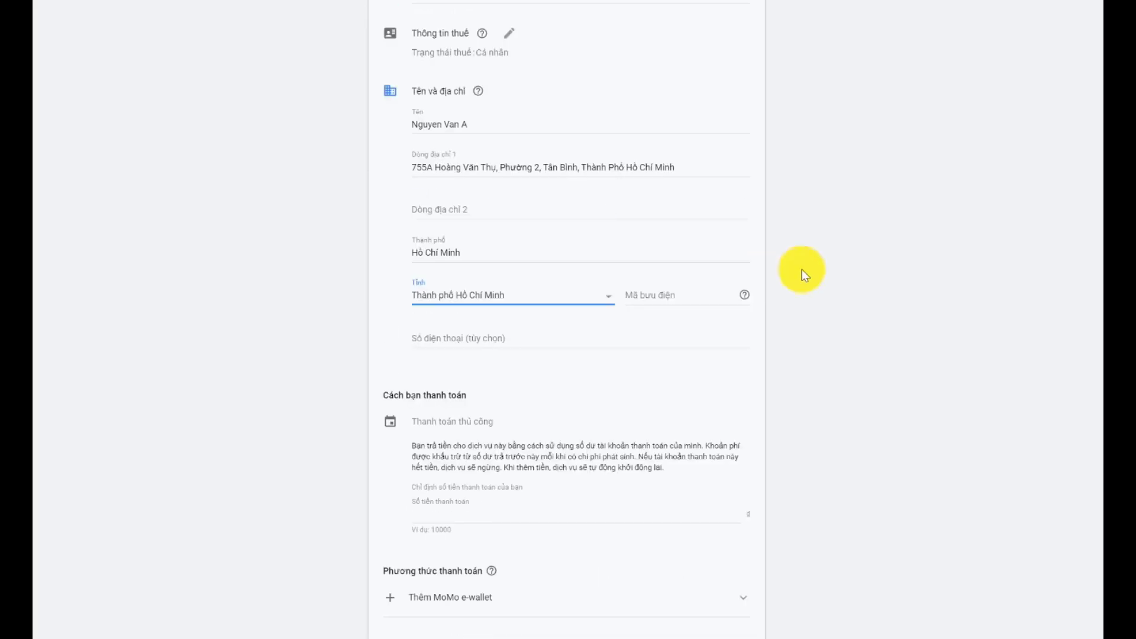
{"action": "left_click", "coordinate": [667, 288]}
{"action": "type", "text": "7000"}
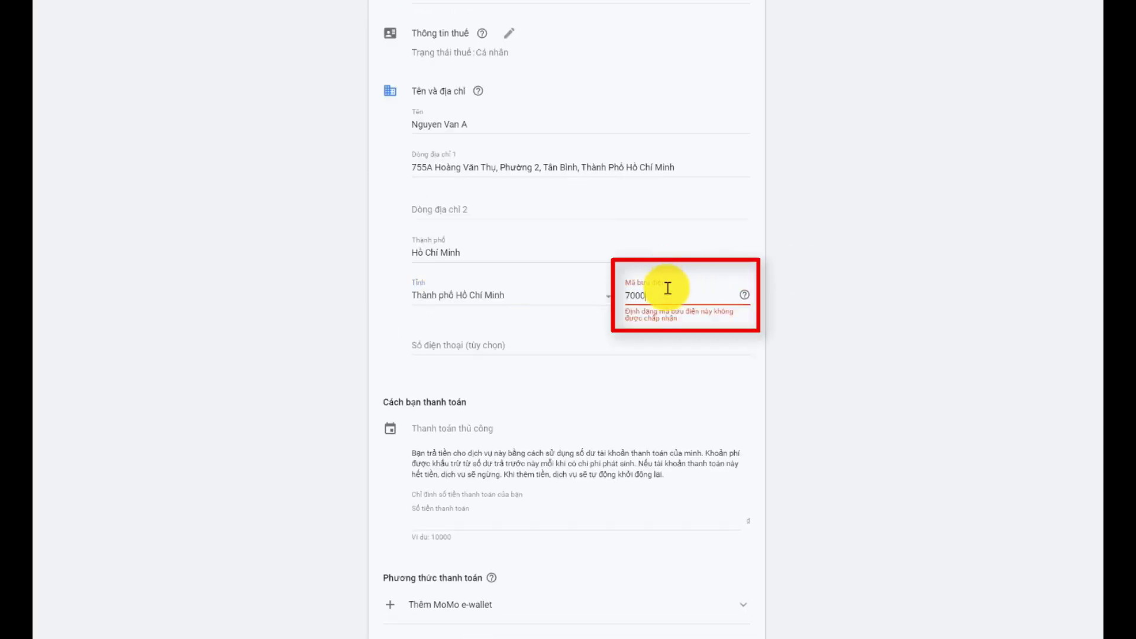
{"action": "type", "text": "00"}
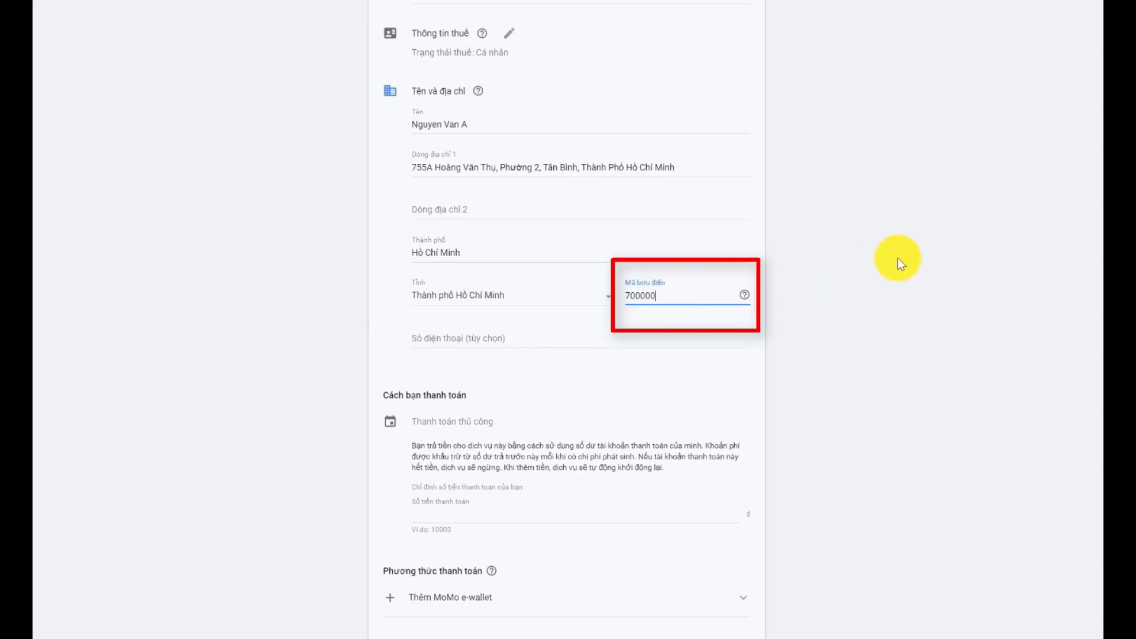
{"action": "left_click", "coordinate": [897, 258]}
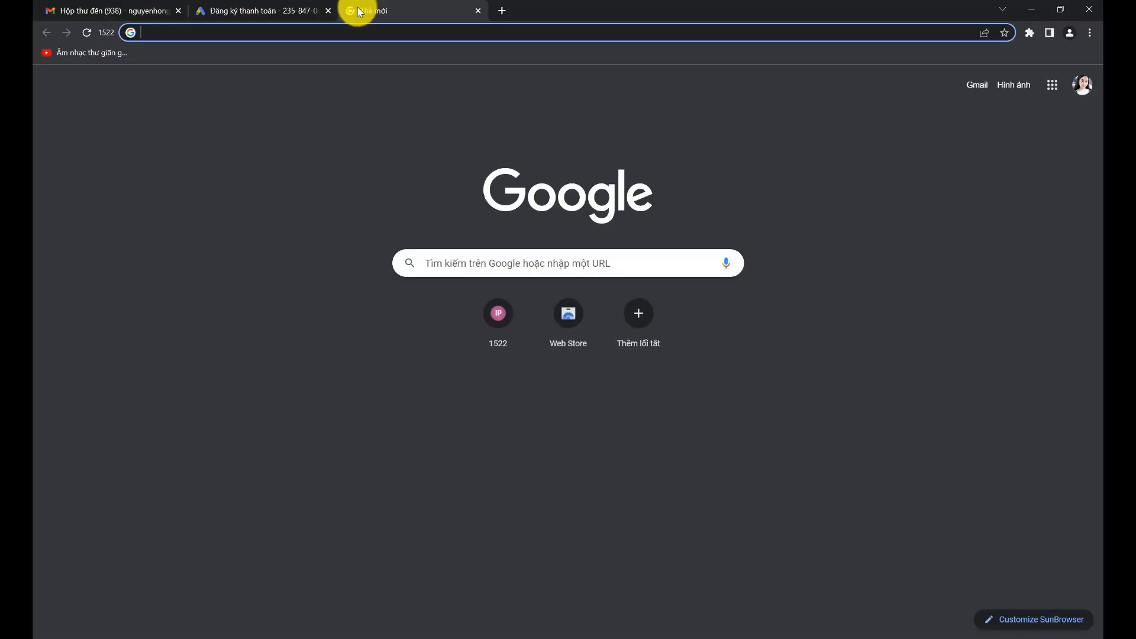
Step: Search 'mã bưu điện hà nội' and open a Hanoi postal-code page in a new tab
{"action": "type", "text": "mã bưu điện "}
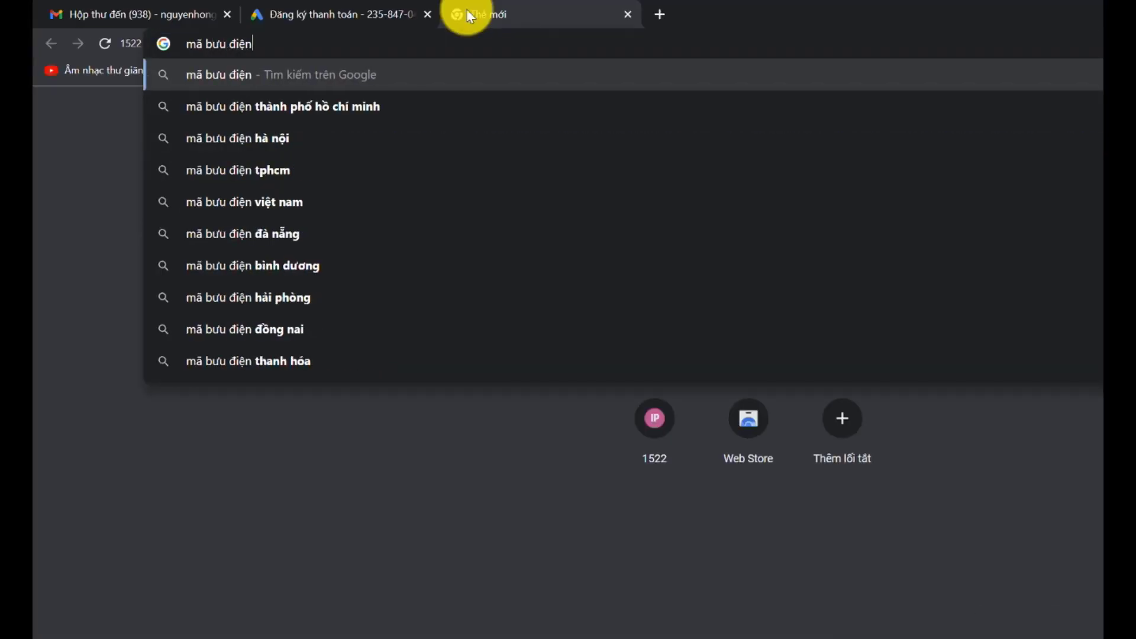
{"action": "type", "text": "hà nội"}
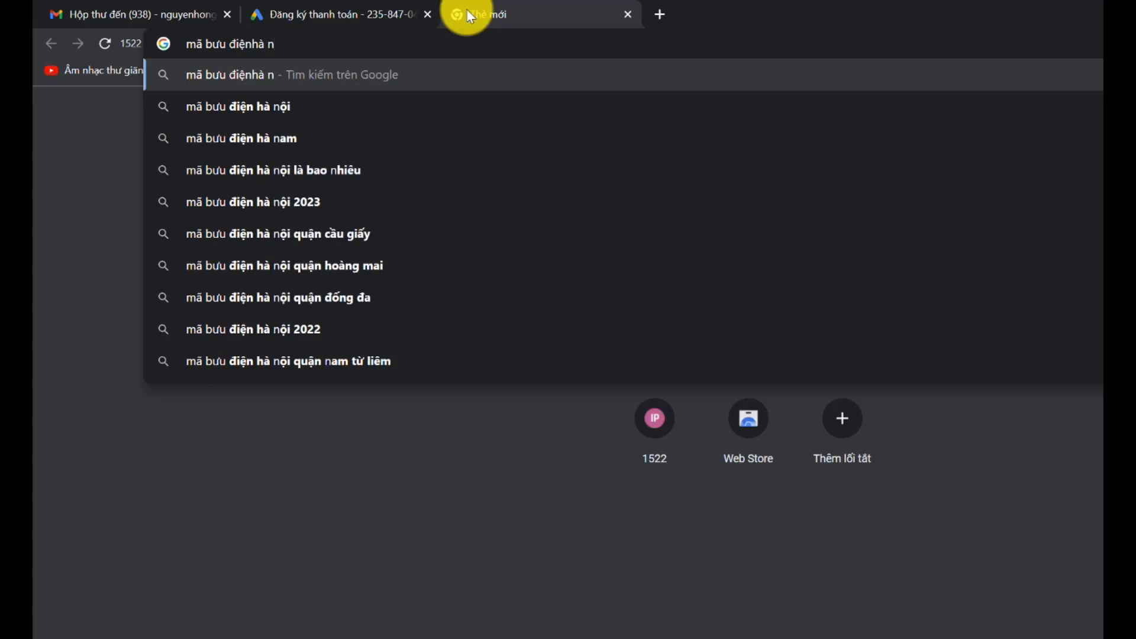
{"action": "key", "text": "Return"}
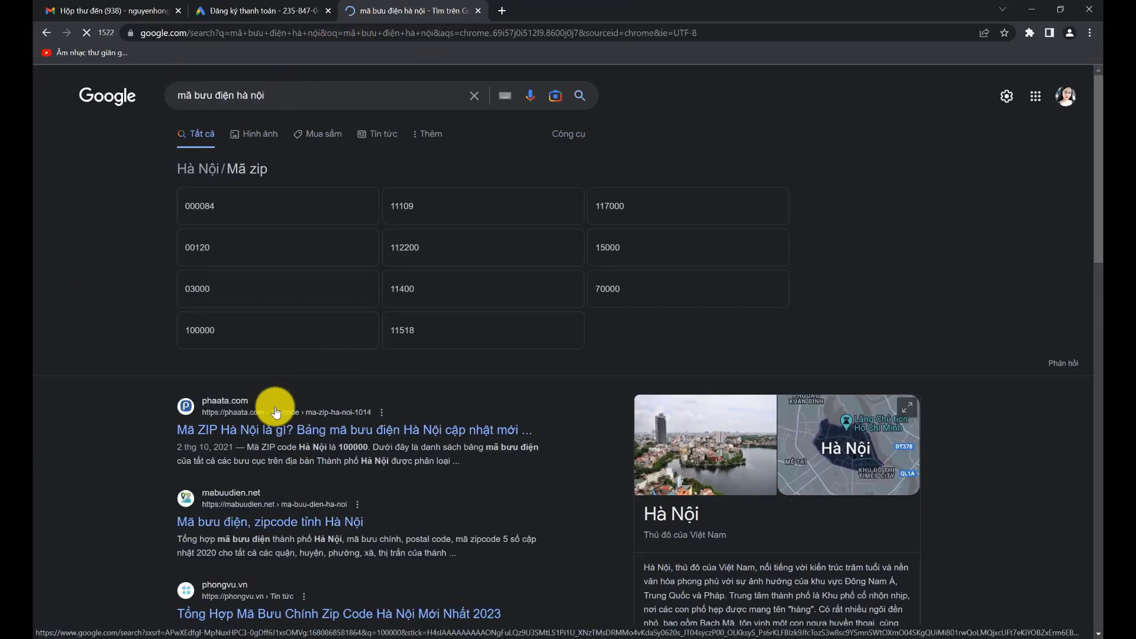
{"action": "right_click", "coordinate": [283, 522]}
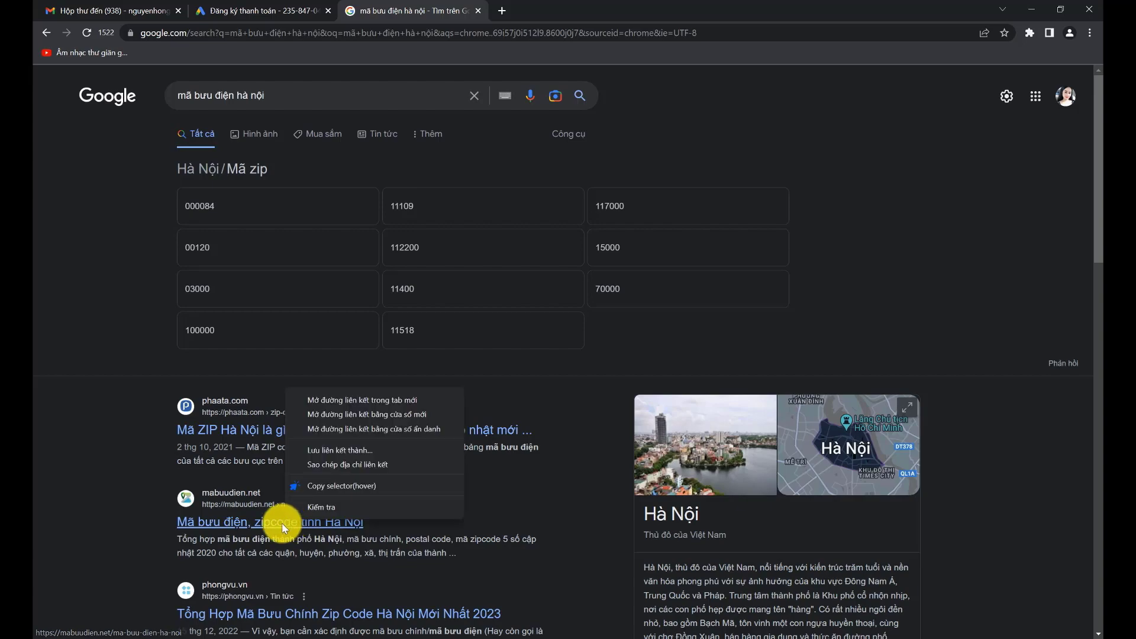
{"action": "left_click", "coordinate": [354, 400]}
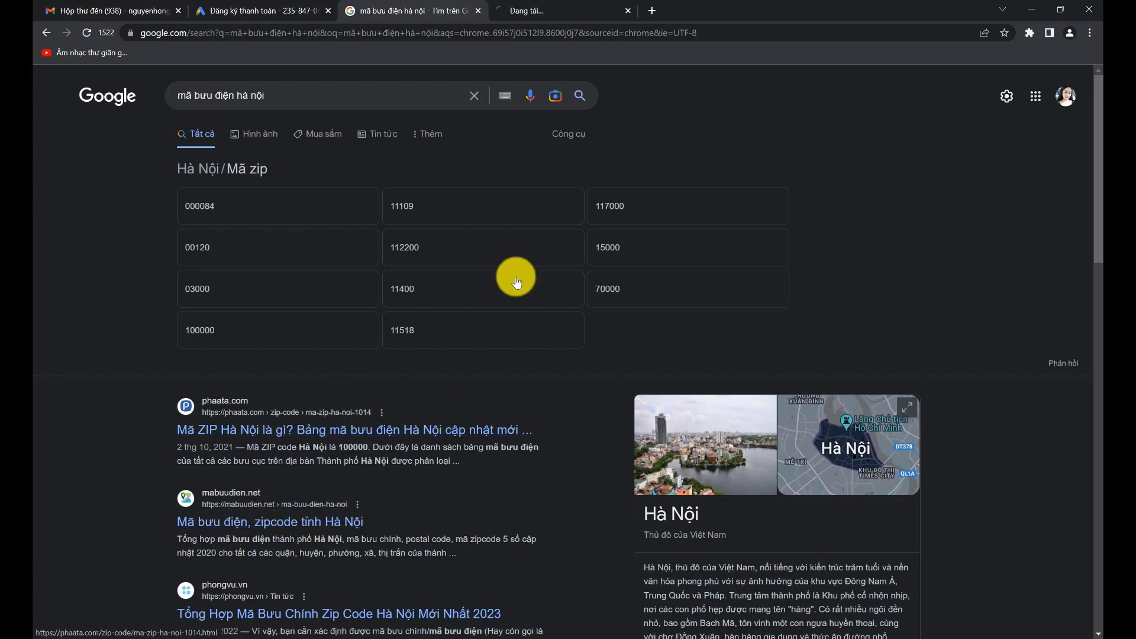
{"action": "left_click", "coordinate": [568, 11]}
{"action": "scroll", "coordinate": [520, 217], "scroll_direction": "down", "scroll_amount": 2}
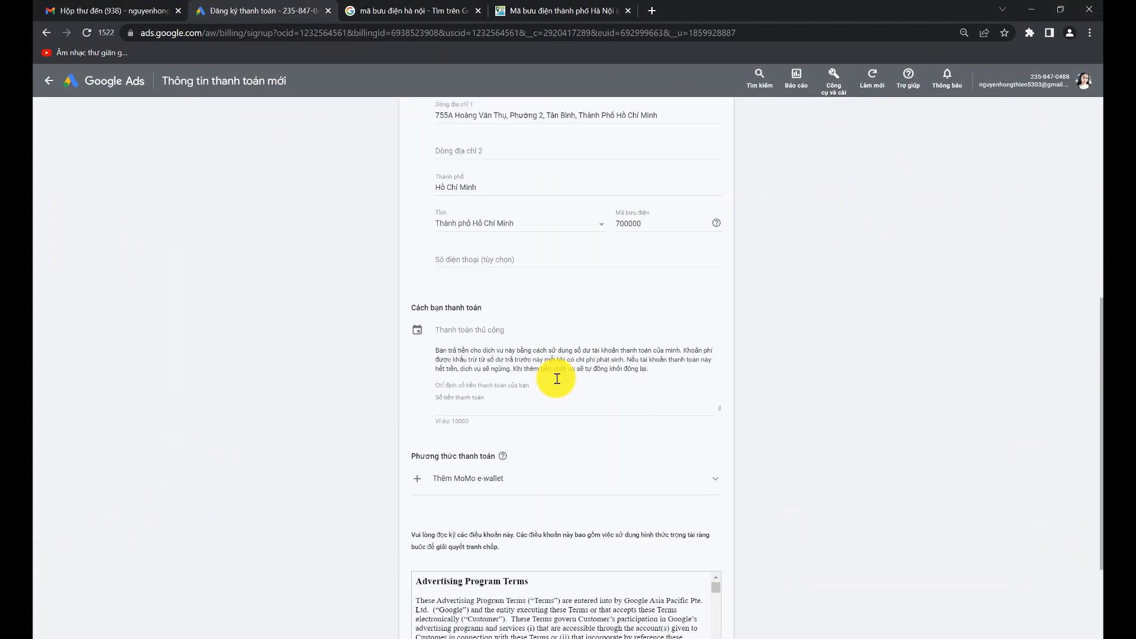
Step: Enter a 160000 prepaid amount and choose credit or debit card payment
{"action": "left_click", "coordinate": [557, 379]}
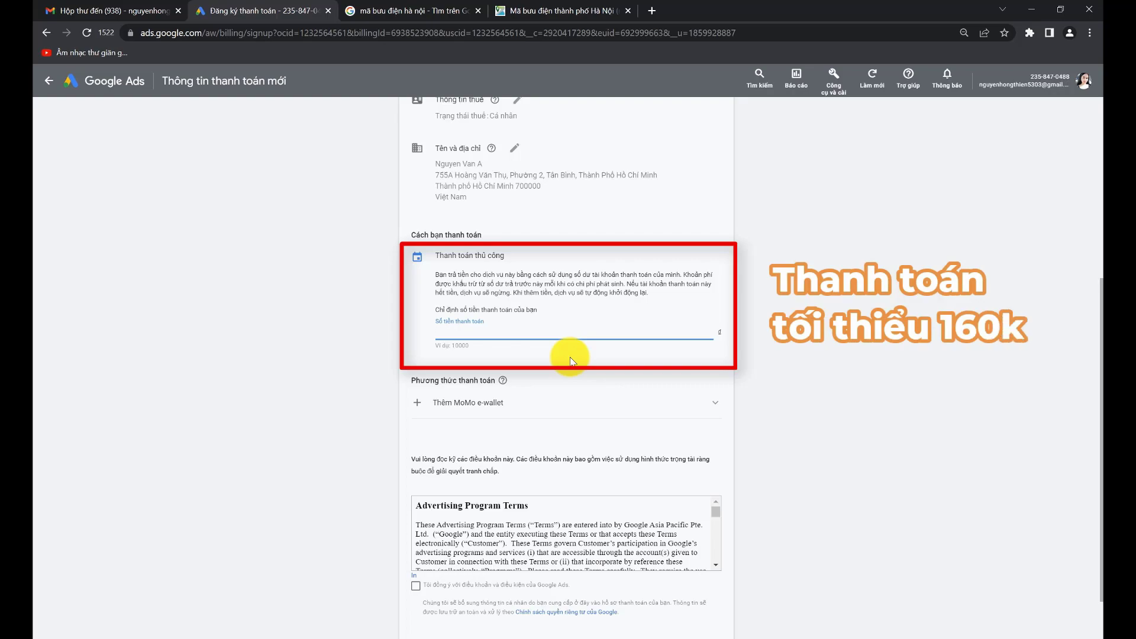
{"action": "type", "text": "1600000"}
{"action": "left_click", "coordinate": [509, 408]}
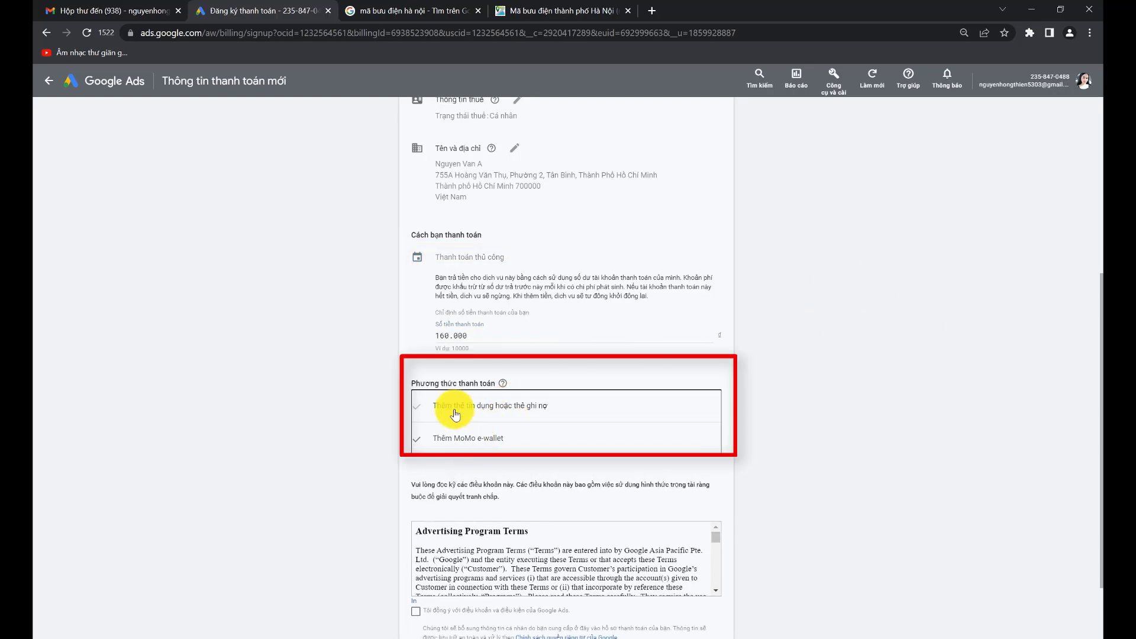
{"action": "left_click", "coordinate": [454, 412]}
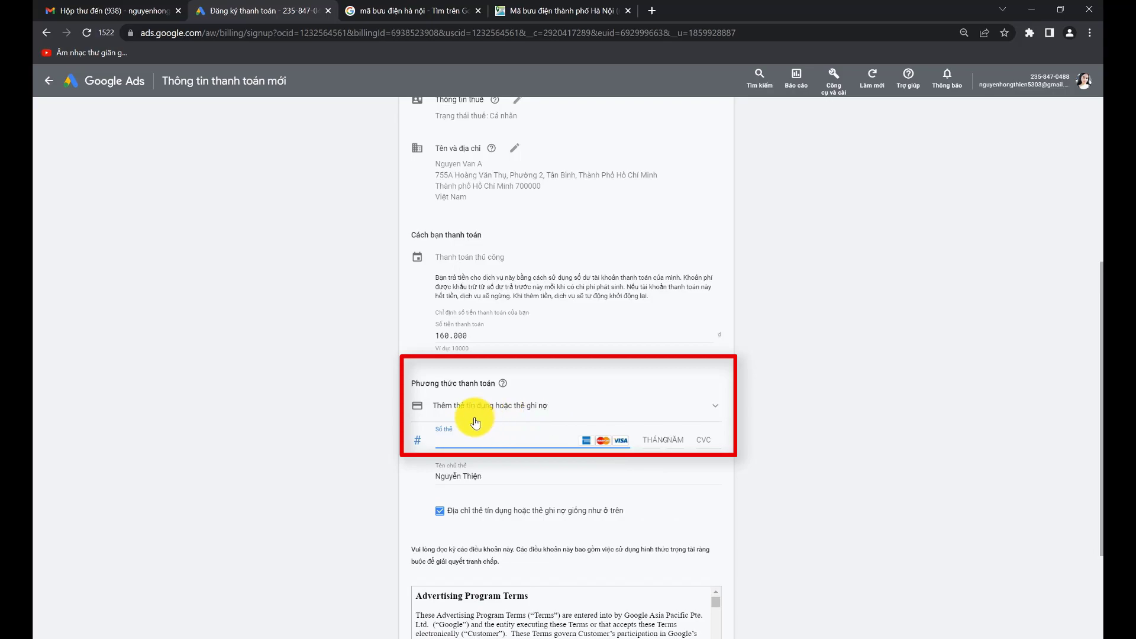
Step: Fill in the card number, expiry, security code and cardholder name, accept the terms, and submit
{"action": "left_click", "coordinate": [454, 443]}
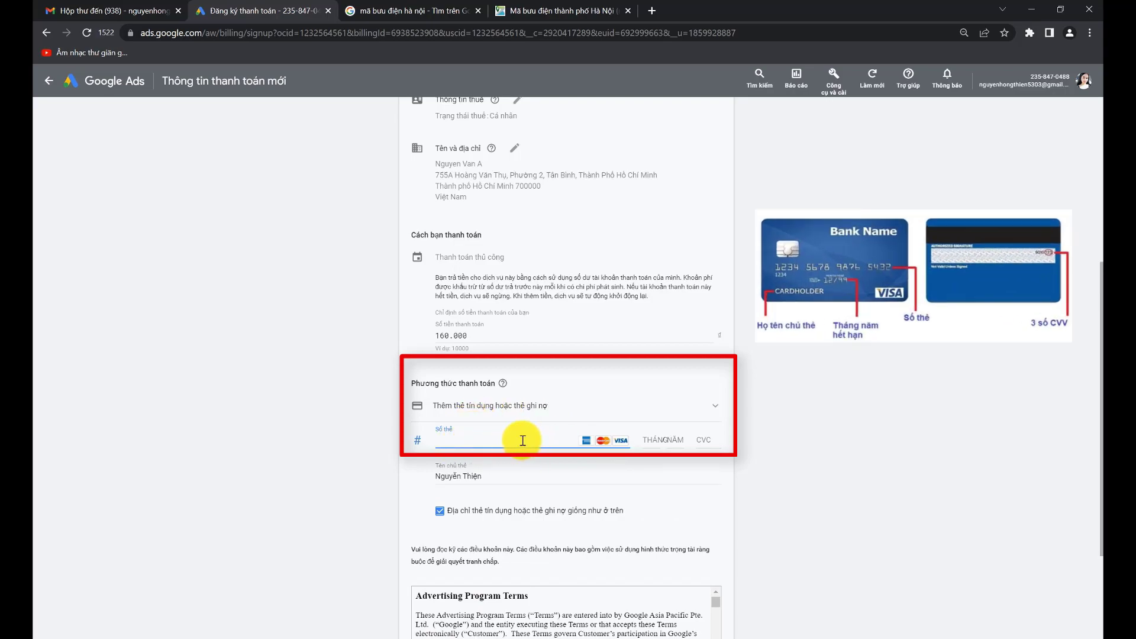
{"action": "left_click", "coordinate": [659, 443]}
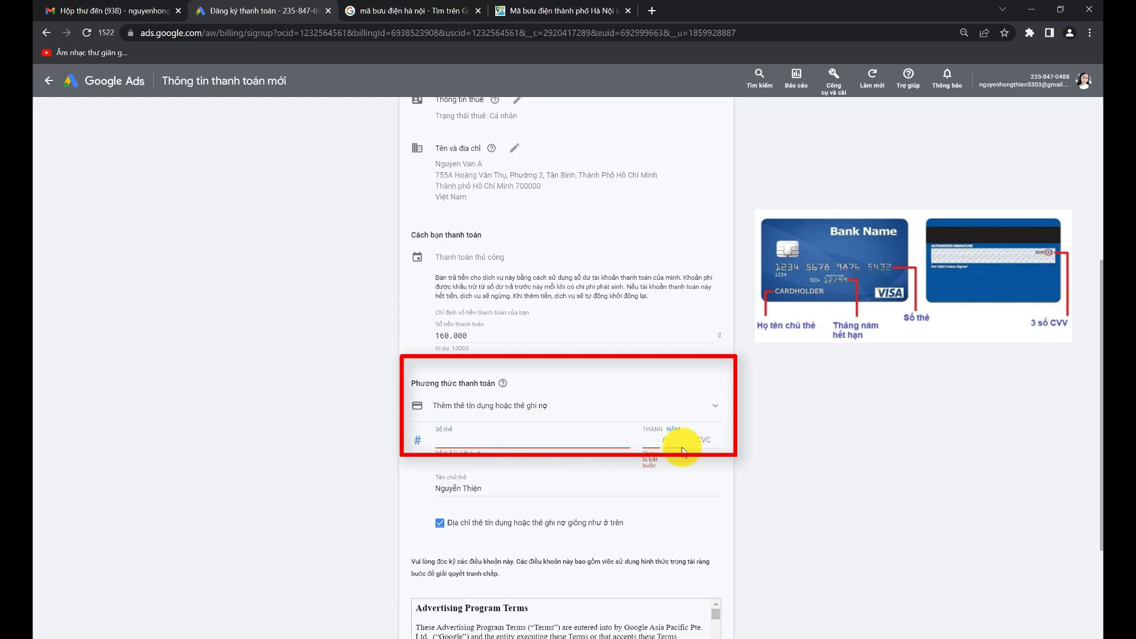
{"action": "left_click", "coordinate": [709, 446]}
{"action": "left_click_drag", "start_coordinate": [492, 489], "coordinate": [408, 490]}
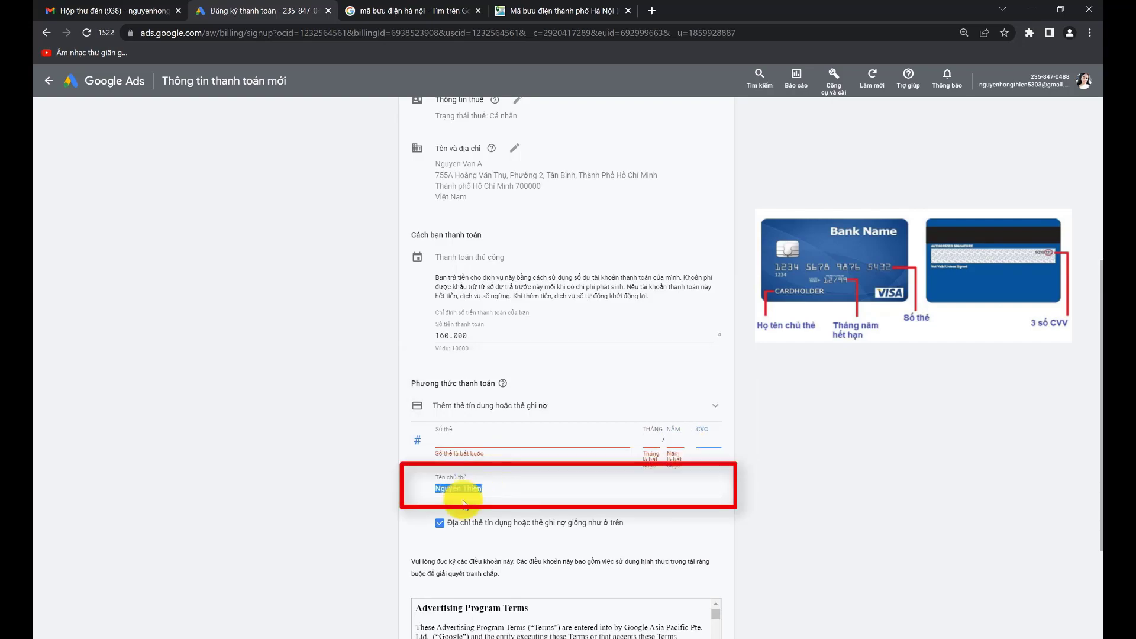
{"action": "scroll", "coordinate": [553, 490], "scroll_direction": "down", "scroll_amount": 2}
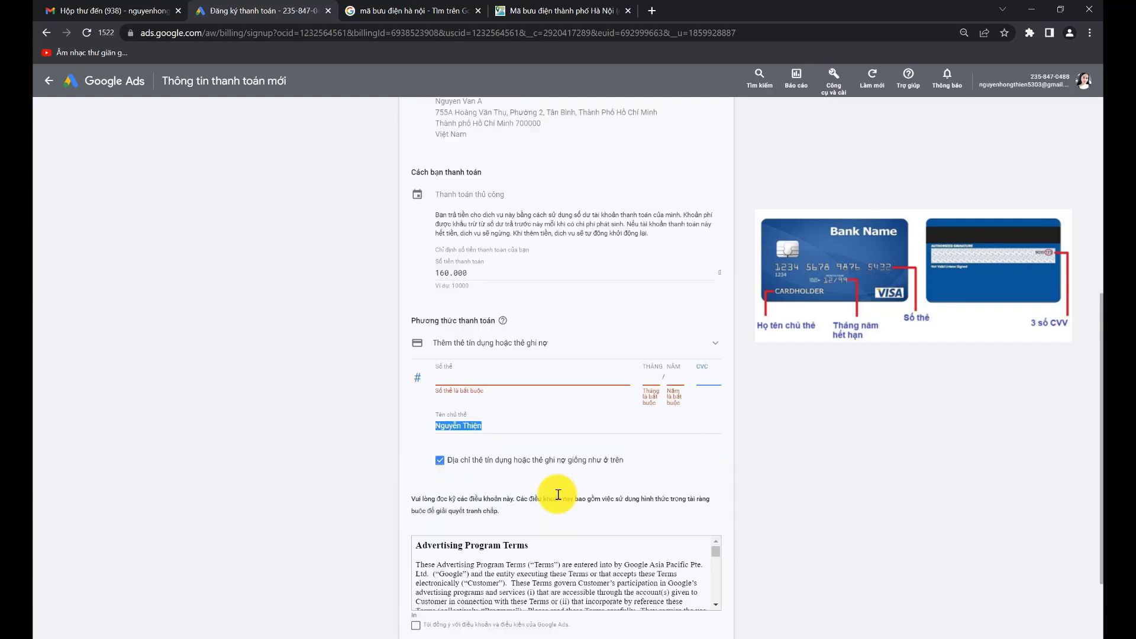
{"action": "left_click", "coordinate": [416, 563]}
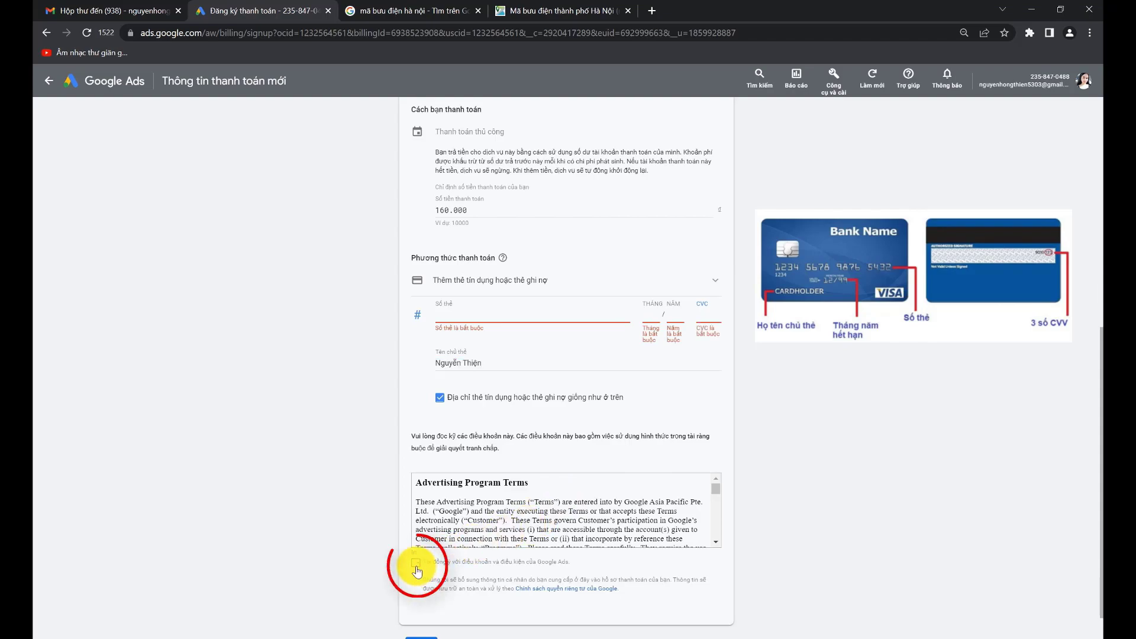
{"action": "scroll", "coordinate": [417, 566], "scroll_direction": "down", "scroll_amount": 1}
{"action": "left_click", "coordinate": [421, 610]}
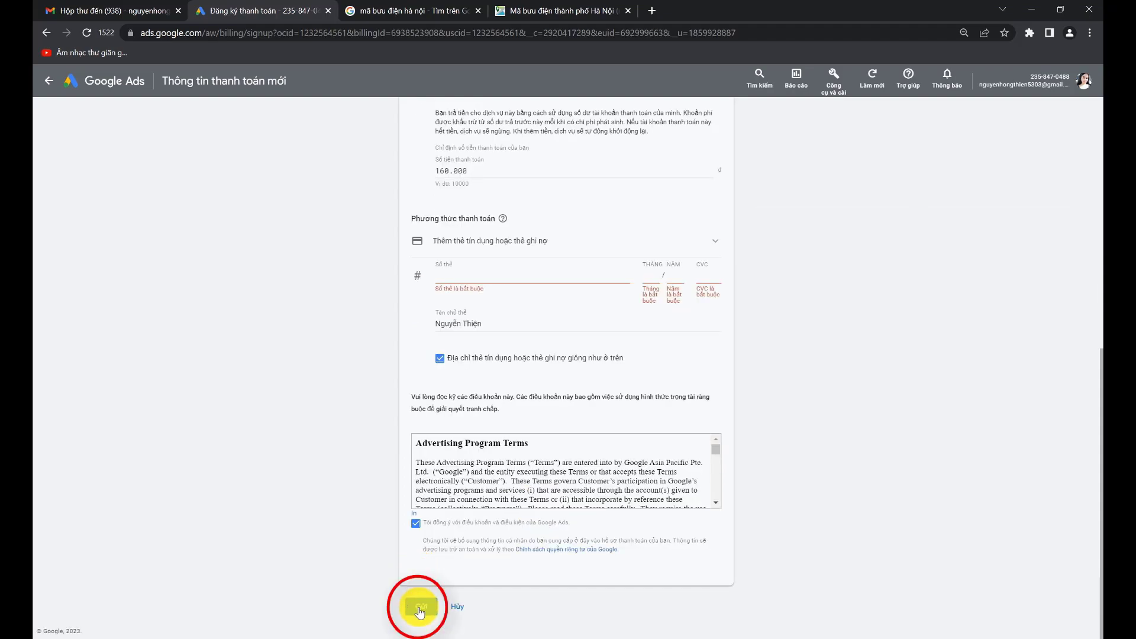